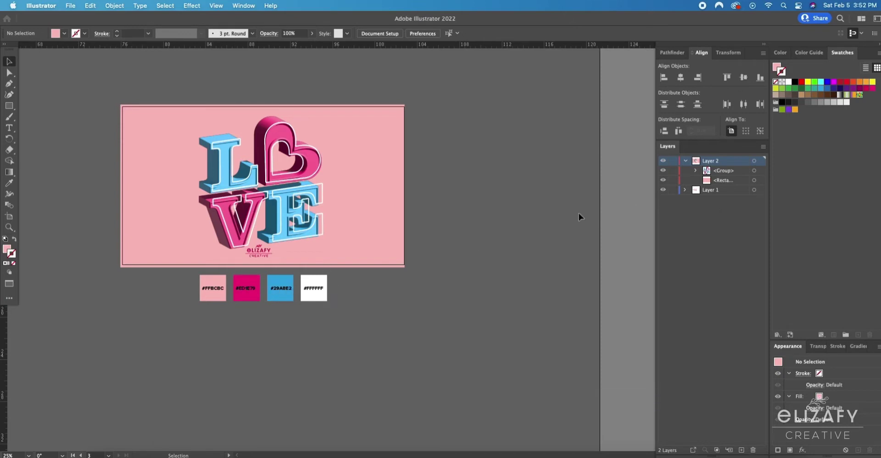
# Delete the old pink background and the ungrouped LOVE artwork.
pyautogui.click(304, 259)
pyautogui.press('Delete')
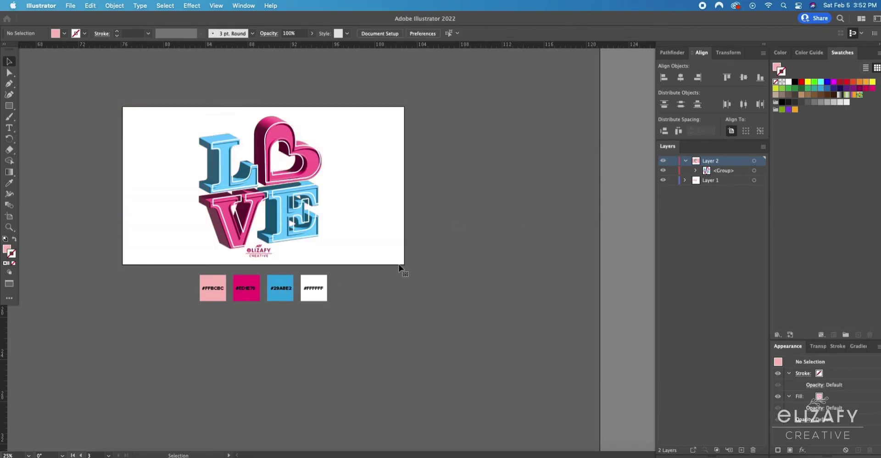
pyautogui.click(232, 179)
pyautogui.rightClick(294, 200)
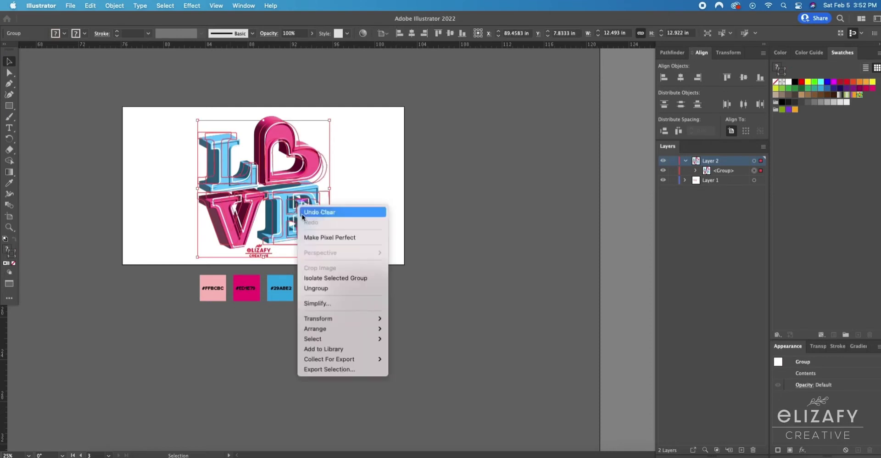
pyautogui.click(321, 288)
pyautogui.click(420, 195)
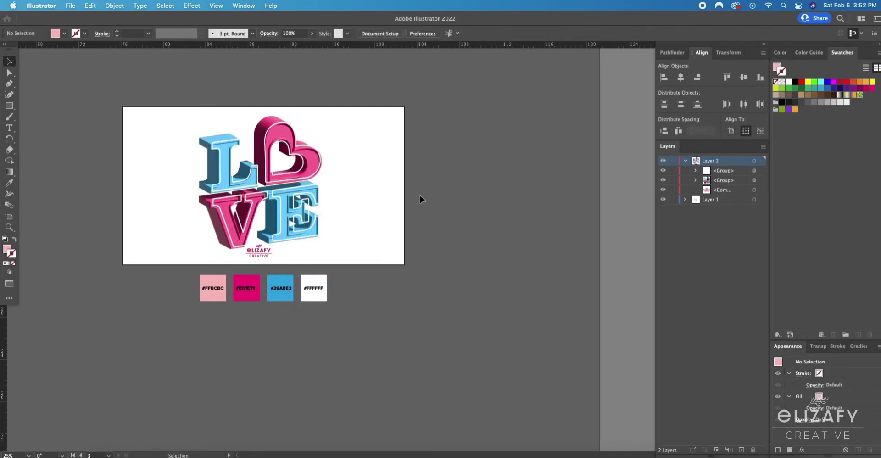
pyautogui.moveTo(420, 196); pyautogui.dragTo(165, 153)
pyautogui.press('Delete')
# Create a 1920 × 1080 px rectangle with the Rectangle tool.
pyautogui.click(9, 106)
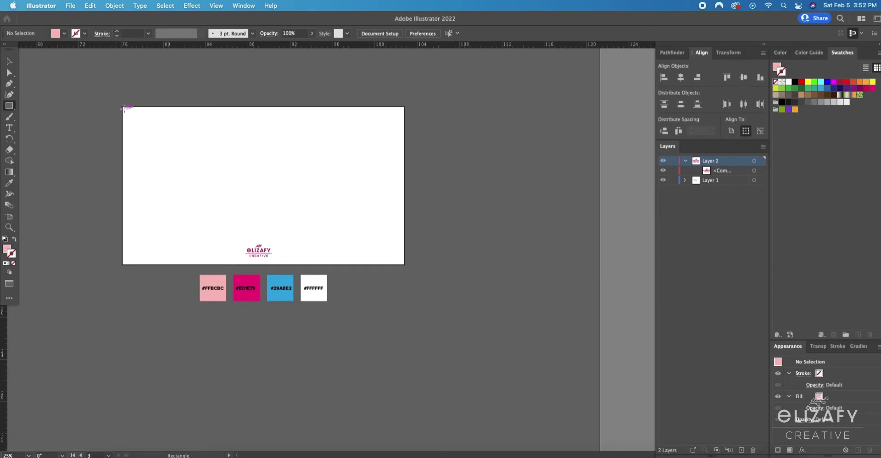
pyautogui.click(173, 148)
pyautogui.write('19')
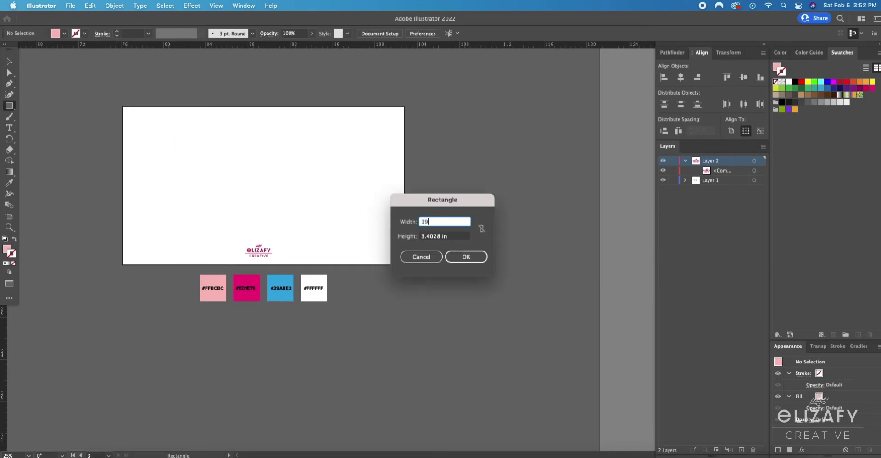
pyautogui.write('20px')
pyautogui.press('Tab')
pyautogui.write('1080px')
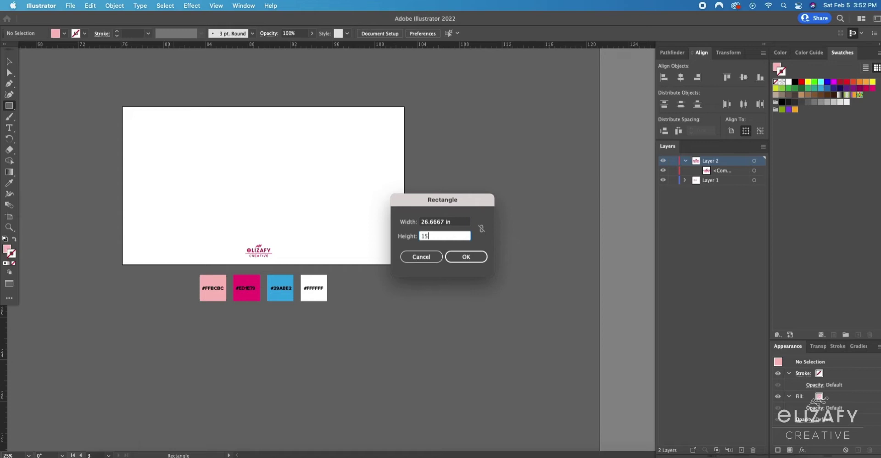
pyautogui.press('Return')
# Centre the rectangle on the artboard and move its layer beneath the logo.
pyautogui.click(681, 77)
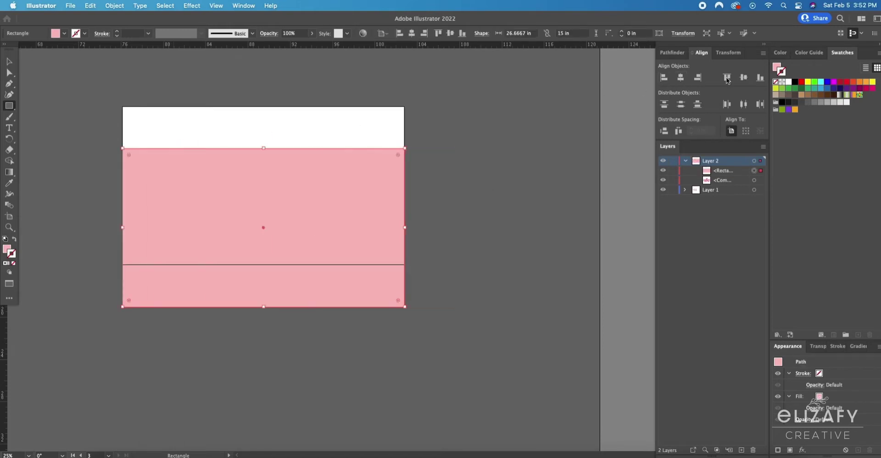
pyautogui.click(744, 77)
pyautogui.moveTo(725, 171); pyautogui.dragTo(729, 185)
pyautogui.click(9, 62)
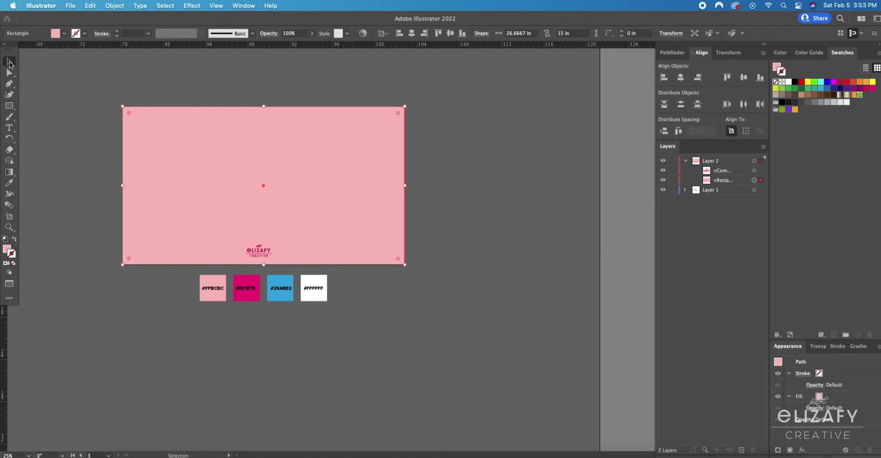
# Type the word LOVE as a new text object on the artboard.
pyautogui.click(16, 127)
pyautogui.click(163, 172)
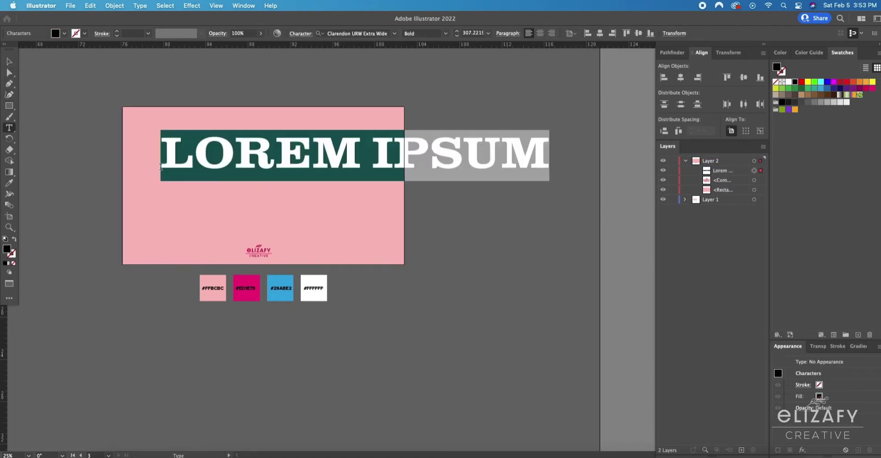
pyautogui.write('OVE')
pyautogui.press('BackSpace')
pyautogui.press('BackSpace')
pyautogui.press('BackSpace')
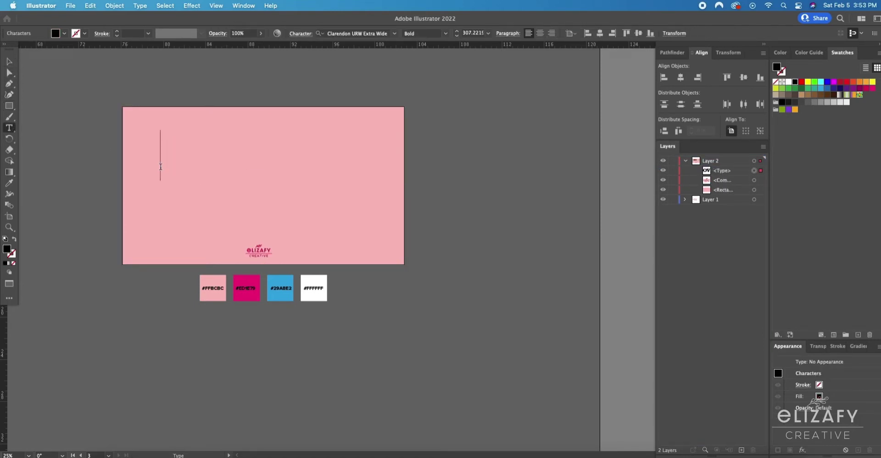
pyautogui.write('LOVE')
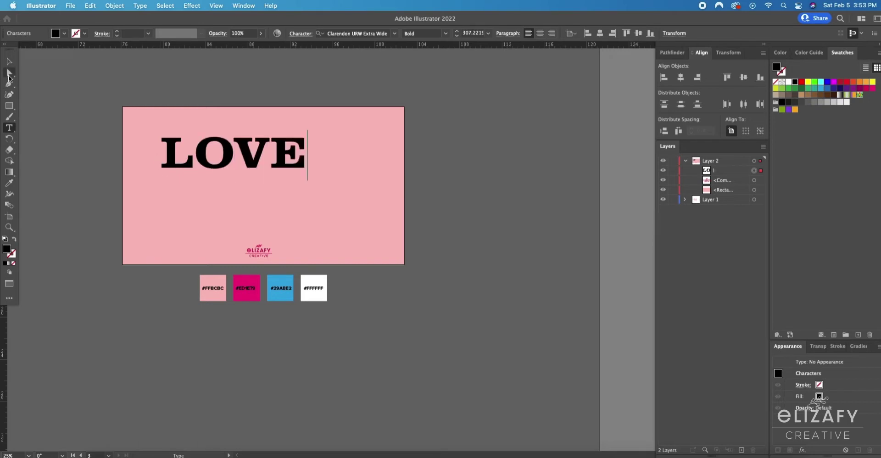
# Split VE into its own text object and stack LO above it.
pyautogui.moveTo(288, 137); pyautogui.dragTo(241, 155)
pyautogui.press('super+c')
pyautogui.press('BackSpace')
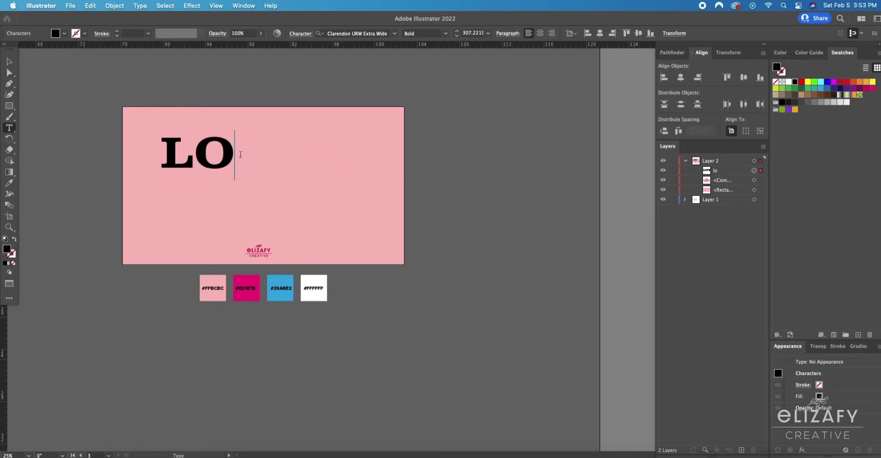
pyautogui.press('Escape')
pyautogui.press('super+v')
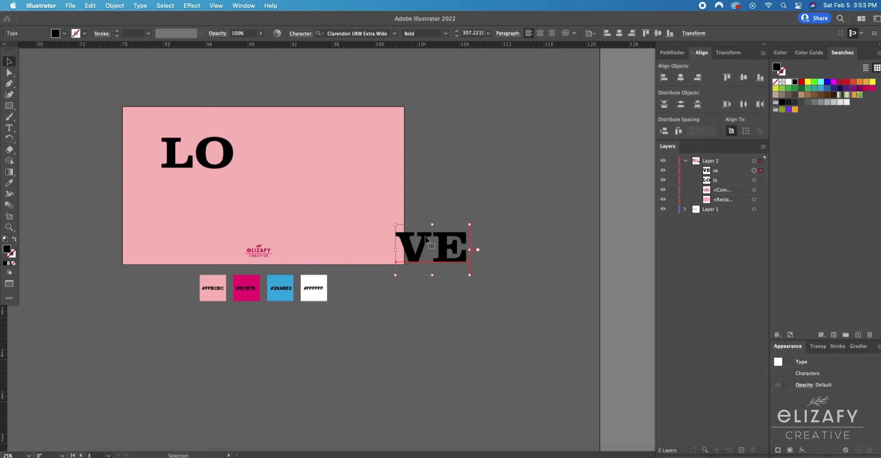
pyautogui.moveTo(424, 238); pyautogui.dragTo(247, 206)
pyautogui.moveTo(208, 169); pyautogui.dragTo(267, 195)
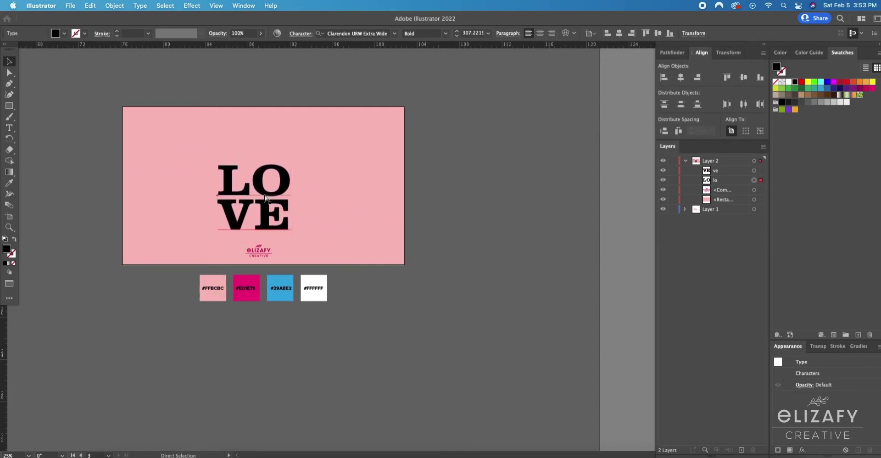
# Nudge LO and VE into position and kern the spacing between V and E.
pyautogui.press('super+equal')
pyautogui.press('super+equal')
pyautogui.press('super+equal')
pyautogui.hscroll(10, 220, 195)
pyautogui.scroll(-5, 220, 195)
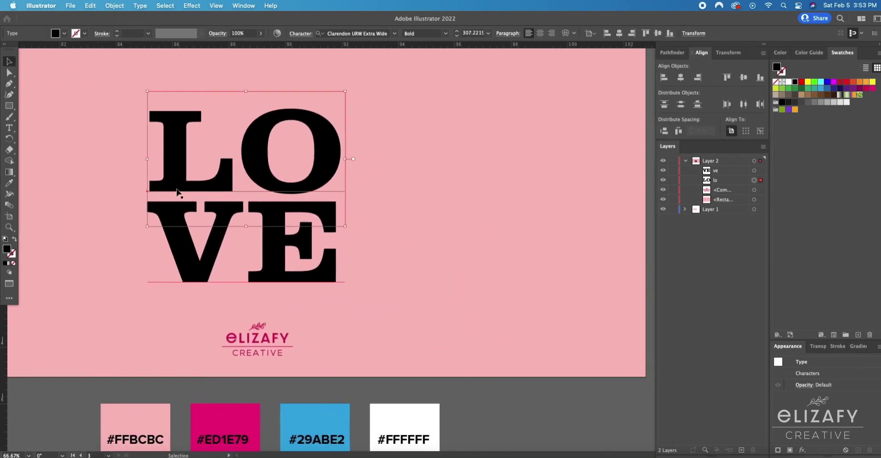
pyautogui.moveTo(176, 192); pyautogui.dragTo(202, 191)
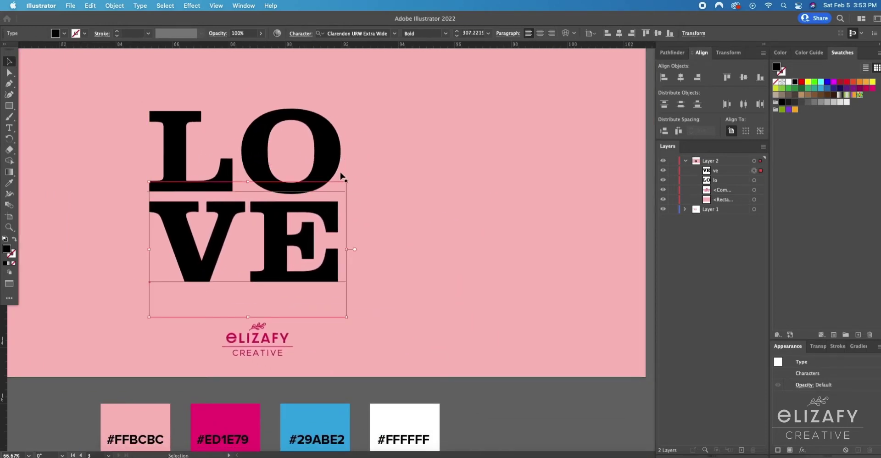
pyautogui.click(327, 171)
pyautogui.moveTo(325, 171); pyautogui.dragTo(327, 167)
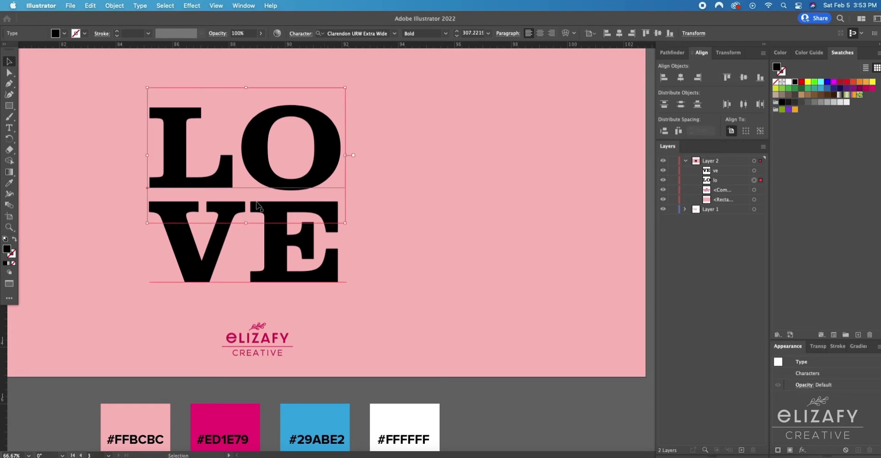
pyautogui.doubleClick(296, 237)
pyautogui.hotkey('alt', 'Right')
pyautogui.hotkey('alt', 'Right')
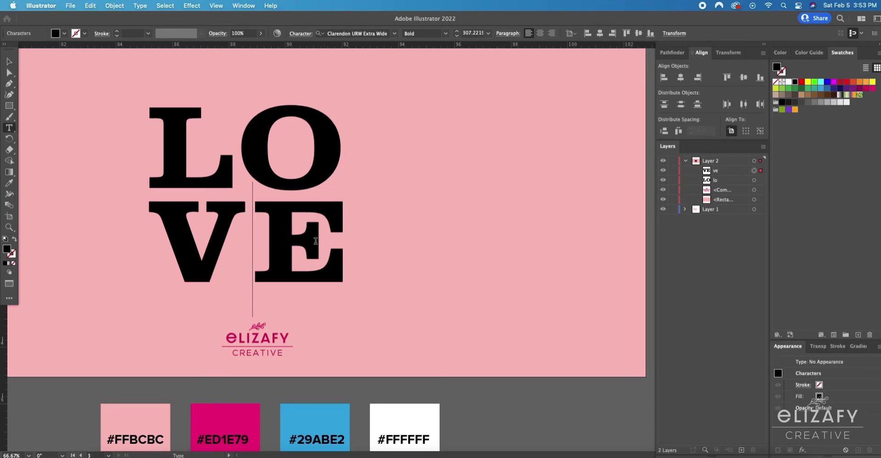
pyautogui.hotkey('alt', 'Left')
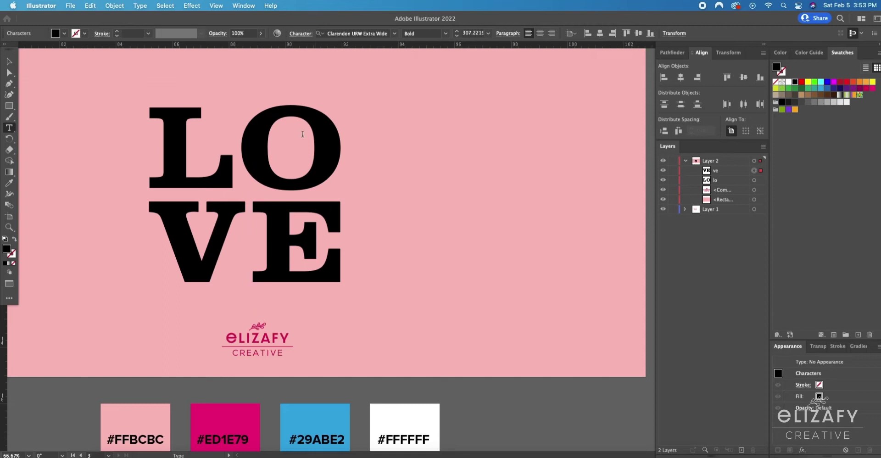
# Delete the letter O, leaving only L above VE.
pyautogui.moveTo(328, 138); pyautogui.dragTo(159, 128)
pyautogui.moveTo(236, 136); pyautogui.dragTo(376, 162)
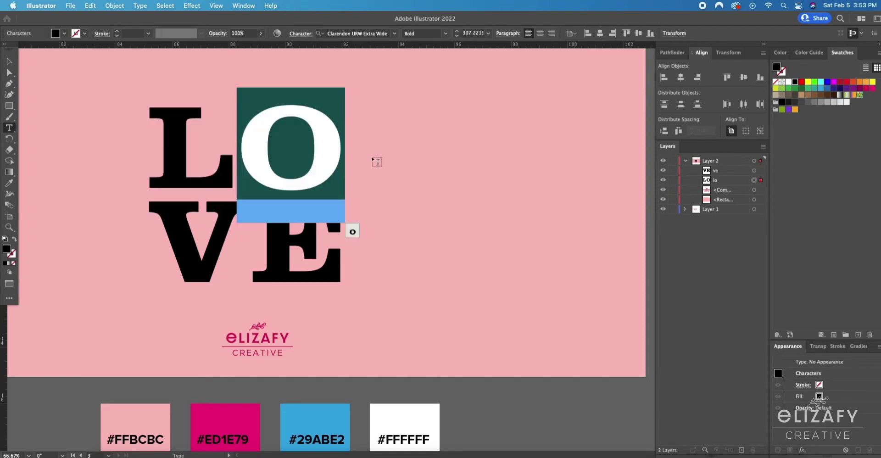
pyautogui.press('BackSpace')
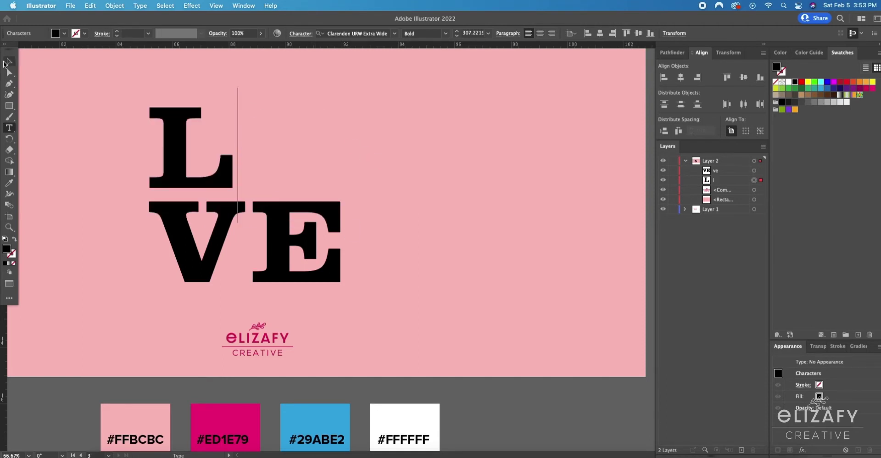
# Convert the L and VE to outlines, then enlarge and reposition them.
pyautogui.click(9, 62)
pyautogui.keyDown('shift'); pyautogui.click(240, 225); pyautogui.keyUp('shift')
pyautogui.press('super+shift+o')
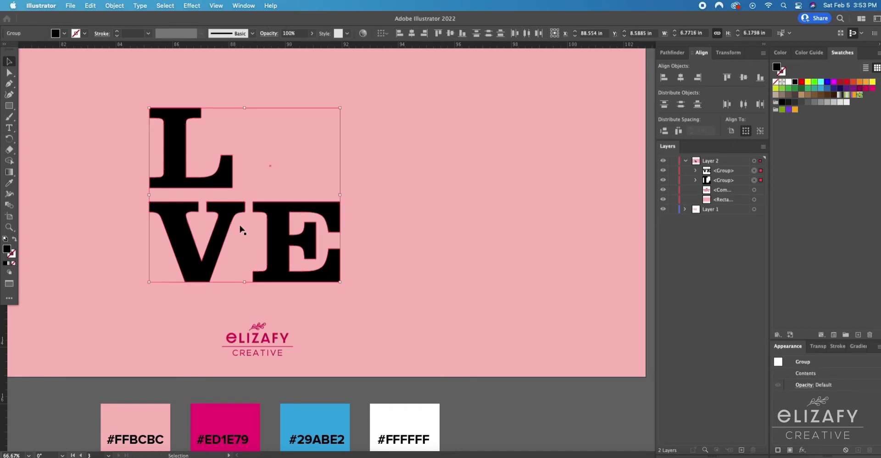
pyautogui.scroll(-3, 240, 230)
pyautogui.scroll(2, 360, 211)
pyautogui.hscroll(3, 318, 219)
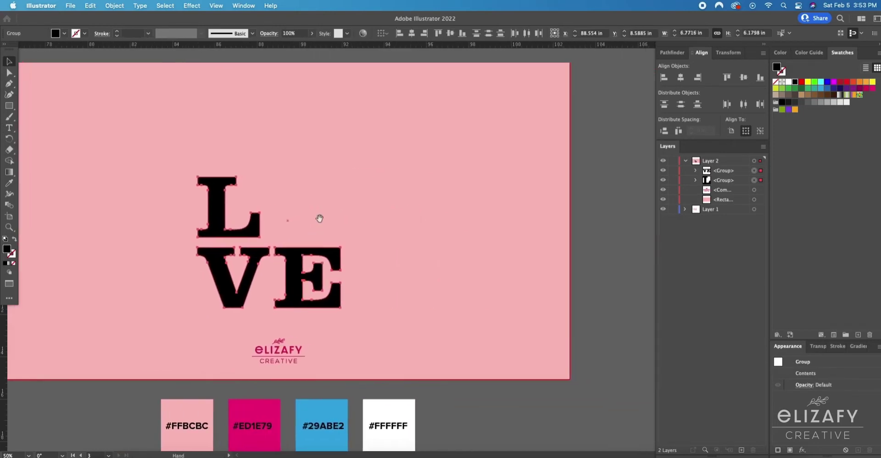
pyautogui.moveTo(341, 177); pyautogui.dragTo(424, 104)
pyautogui.moveTo(349, 233); pyautogui.dragTo(315, 238)
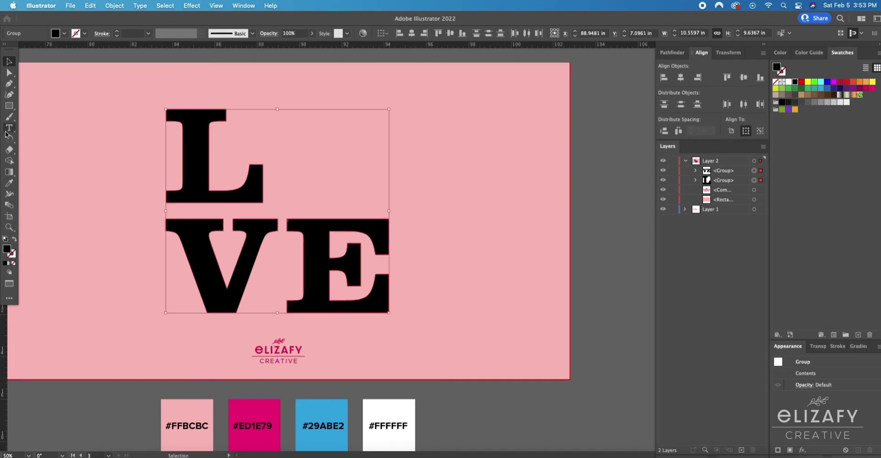
# Draw a tall black rectangle rotated about 50° and duplicate it in place to form an X.
pyautogui.click(9, 106)
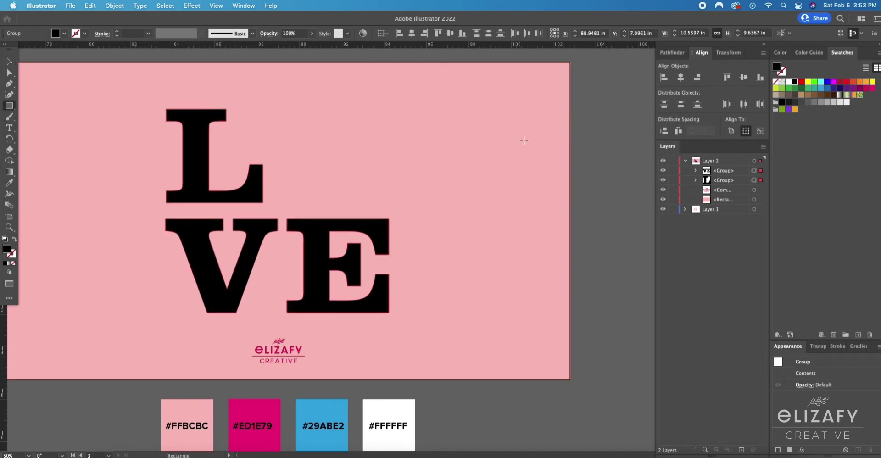
pyautogui.moveTo(425, 125); pyautogui.dragTo(456, 209)
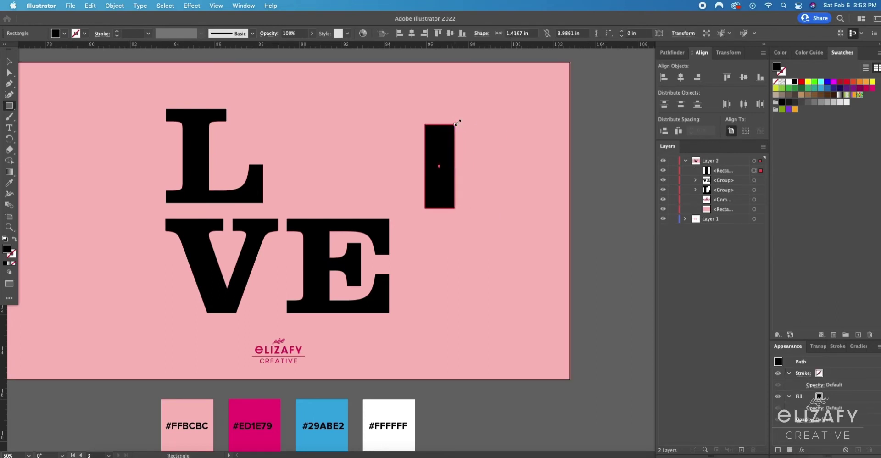
pyautogui.moveTo(457, 123); pyautogui.dragTo(506, 158)
pyautogui.press('super+c')
pyautogui.press('super+f')
pyautogui.press('v')
pyautogui.keyDown('shift'); pyautogui.click(473, 186); pyautogui.keyUp('shift')
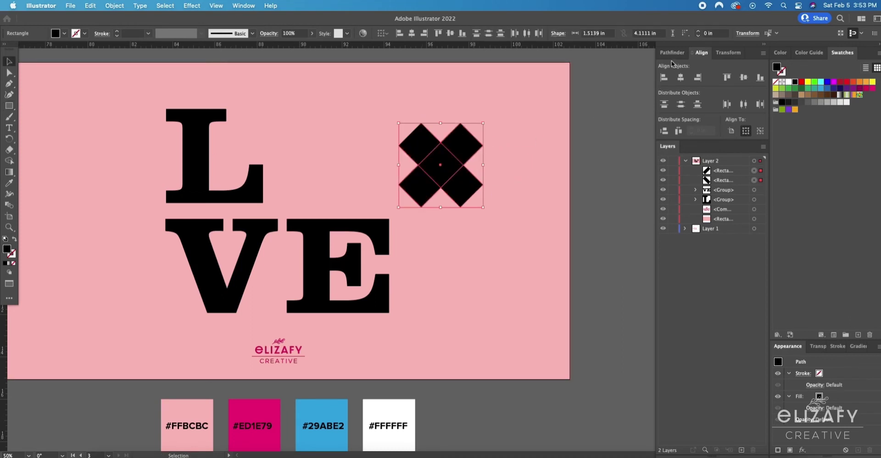
# Merge the top arms and centre into a heart, delete the lower diamonds, and round its corners.
pyautogui.click(9, 160)
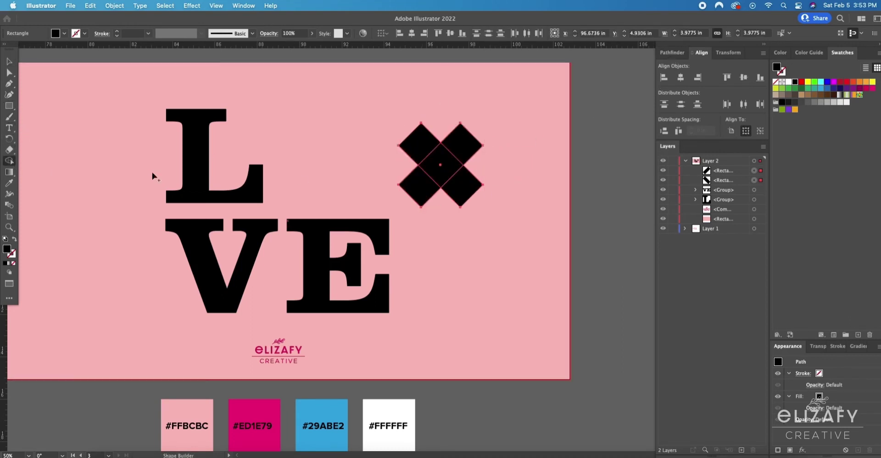
pyautogui.moveTo(420, 146); pyautogui.dragTo(457, 154)
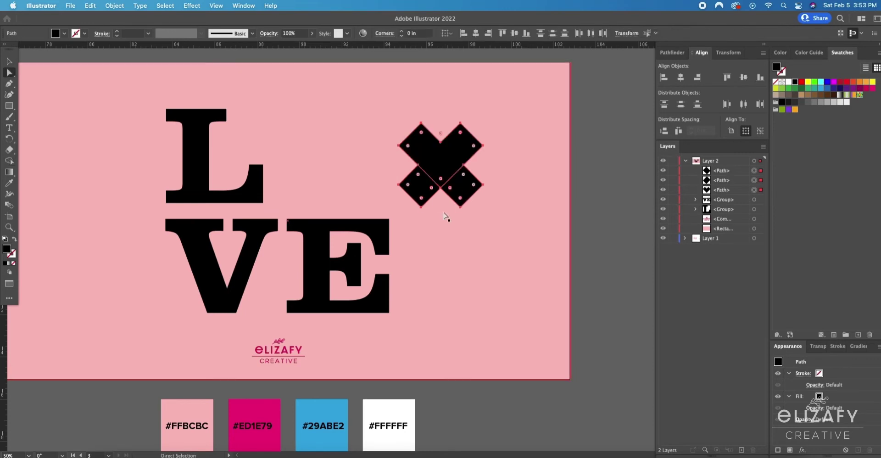
pyautogui.keyDown('super'); pyautogui.click(428, 203); pyautogui.keyUp('super')
pyautogui.keyDown('shift'); pyautogui.click(465, 203); pyautogui.keyUp('shift')
pyautogui.press('Delete')
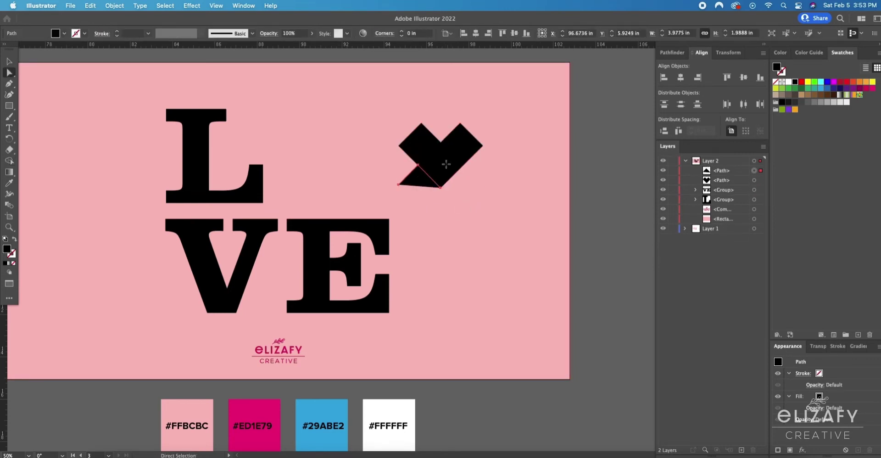
pyautogui.press('Delete')
pyautogui.click(419, 140)
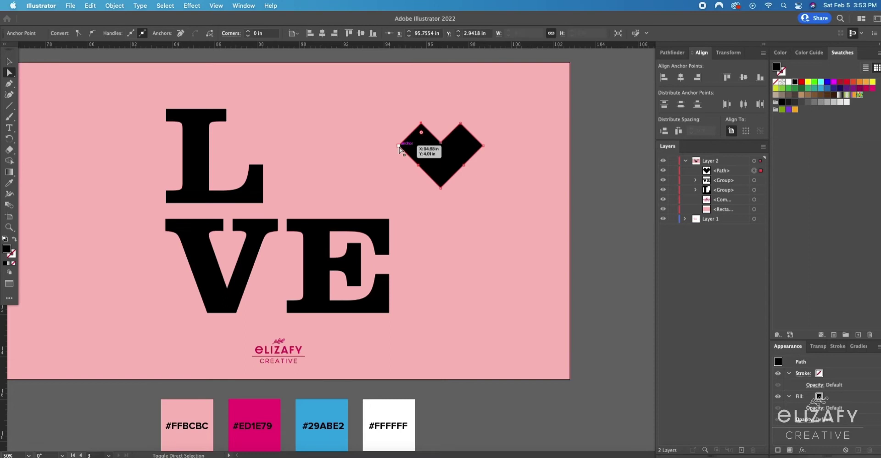
pyautogui.moveTo(469, 140); pyautogui.dragTo(453, 186)
pyautogui.press('v')
# Resize the heart to about 5.32 in wide beside the L and paste a copy in front.
pyautogui.moveTo(371, 221); pyautogui.dragTo(347, 193)
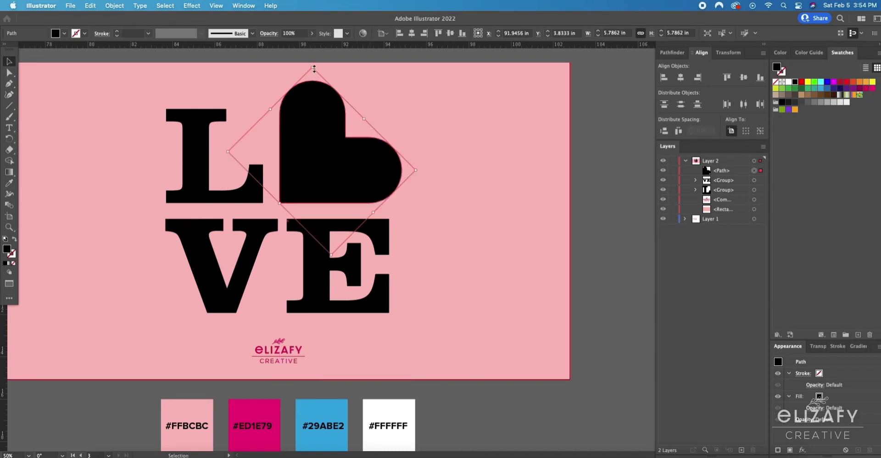
pyautogui.moveTo(315, 68); pyautogui.dragTo(316, 90)
pyautogui.moveTo(346, 183); pyautogui.dragTo(337, 178)
pyautogui.moveTo(407, 172)
pyautogui.mouseDown()
pyautogui.moveTo(400, 173)
pyautogui.moveTo(418, 175)
pyautogui.mouseUp()
pyautogui.moveTo(362, 188); pyautogui.dragTo(357, 187)
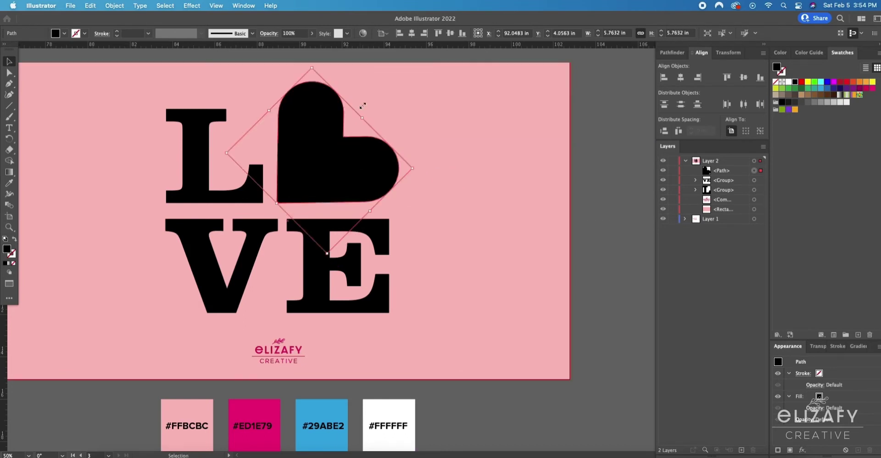
pyautogui.moveTo(311, 69); pyautogui.dragTo(309, 76)
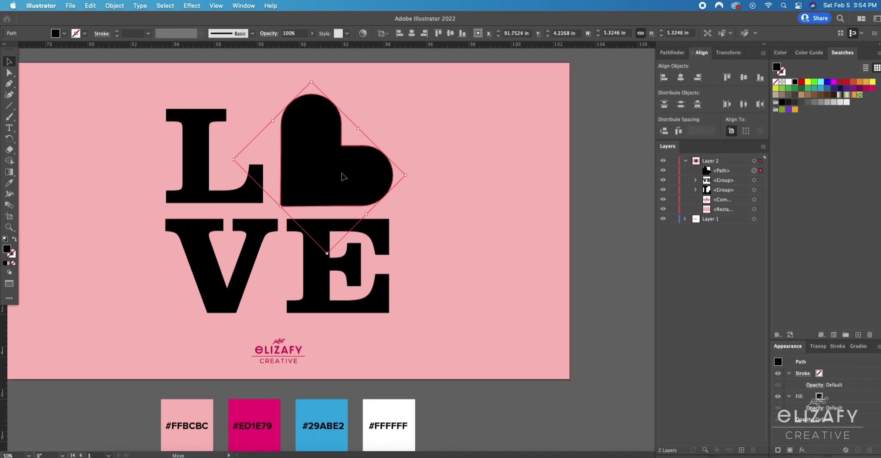
pyautogui.moveTo(340, 177); pyautogui.dragTo(341, 175)
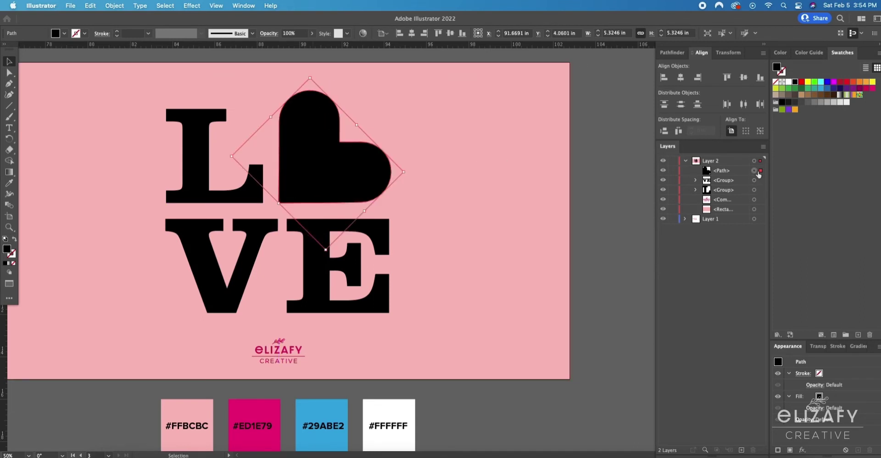
pyautogui.press('super+c')
pyautogui.press('super+f')
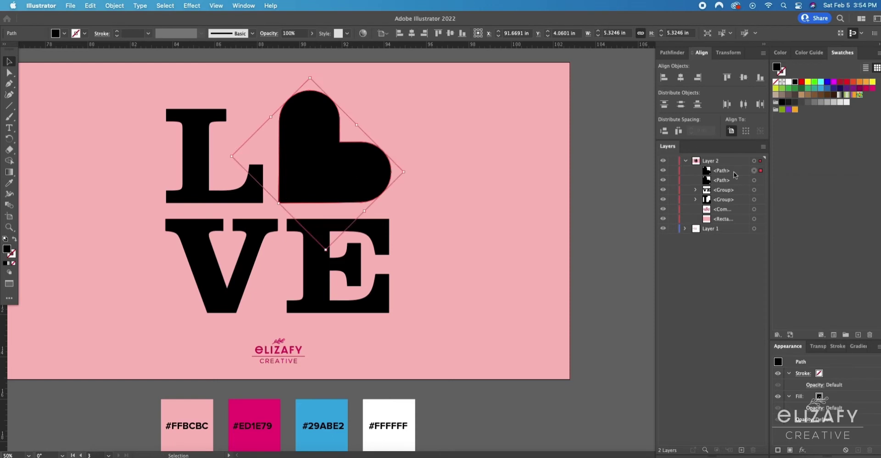
# Shrink a cyan heart copy inside the big one, Exclude it, and refill the outline black.
pyautogui.click(820, 83)
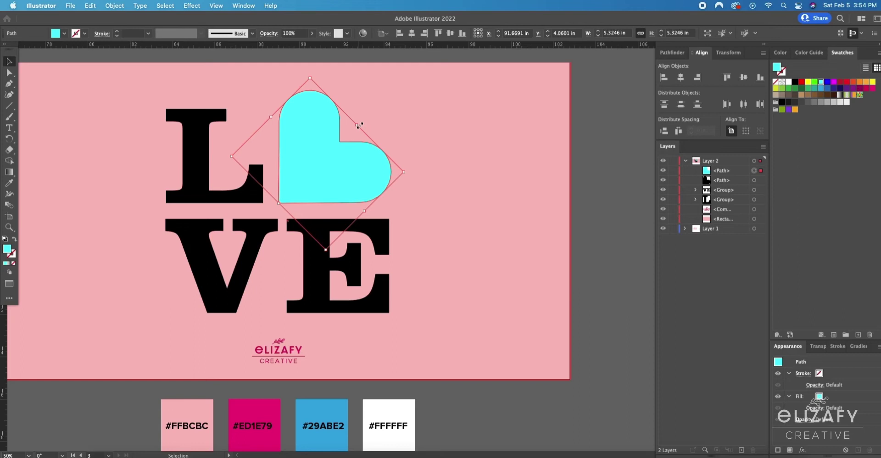
pyautogui.moveTo(358, 125); pyautogui.dragTo(330, 150)
pyautogui.moveTo(311, 197); pyautogui.dragTo(347, 173)
pyautogui.keyDown('shift'); pyautogui.click(375, 177); pyautogui.keyUp('shift')
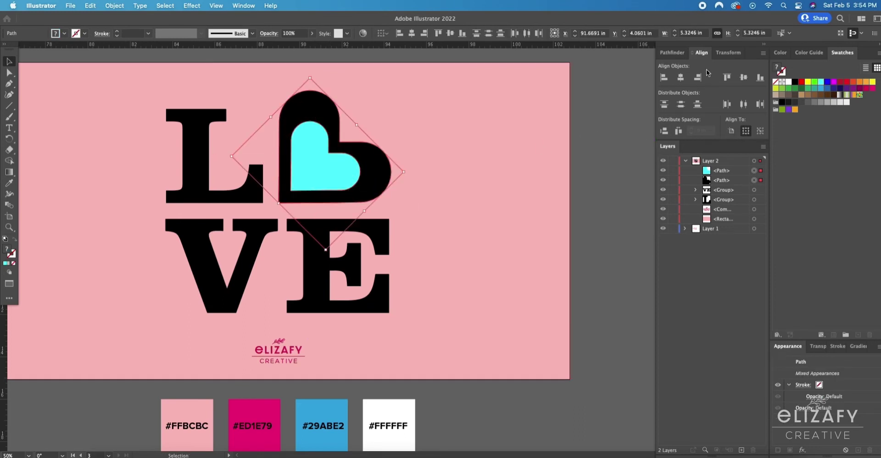
pyautogui.click(674, 52)
pyautogui.click(719, 78)
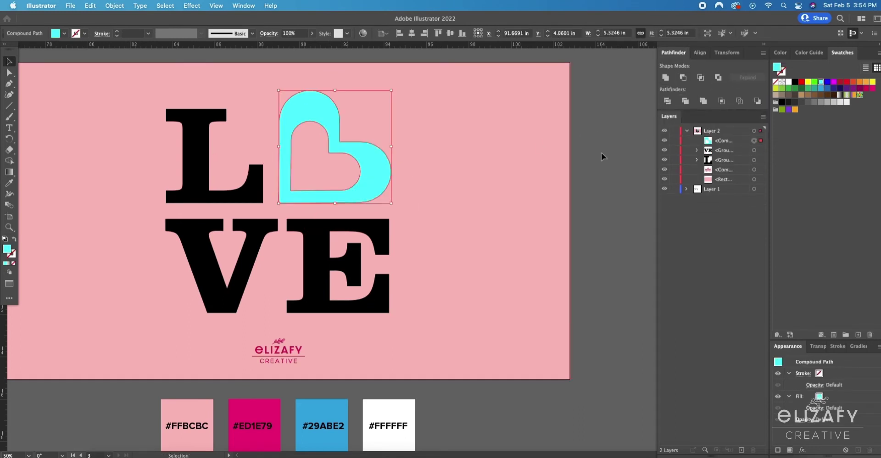
pyautogui.press('i')
pyautogui.click(362, 229)
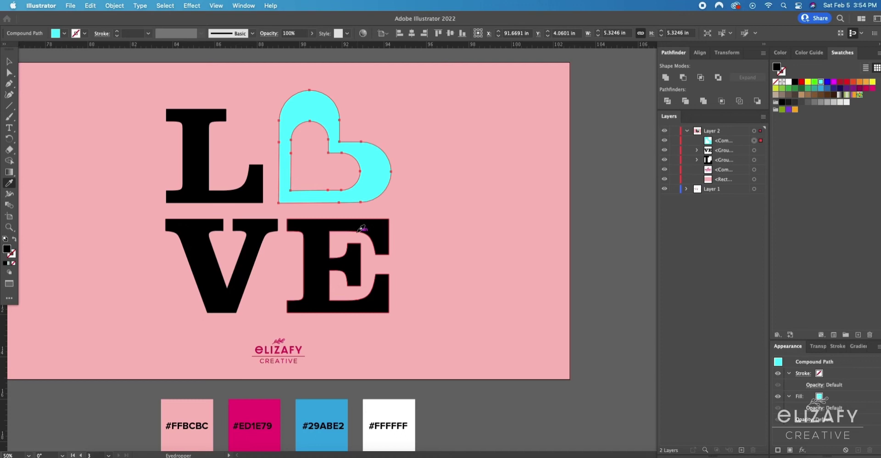
pyautogui.press('v')
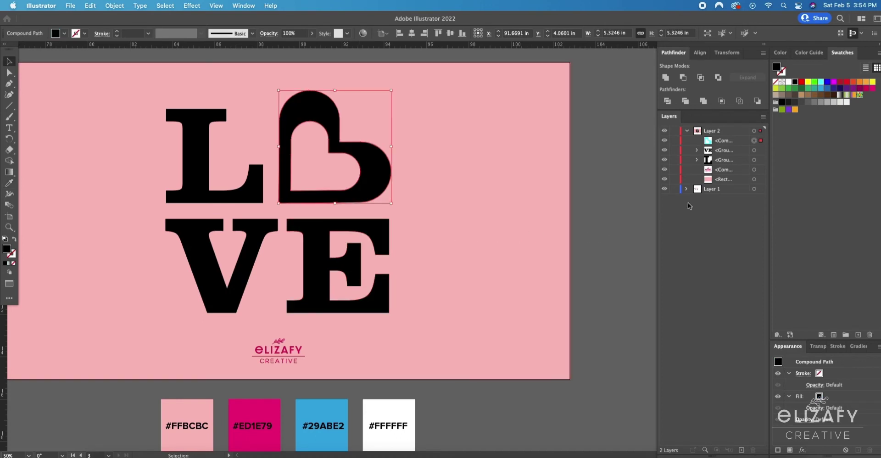
# Group the L, heart and VE together and keep a spare copy off the artboard.
pyautogui.click(754, 151)
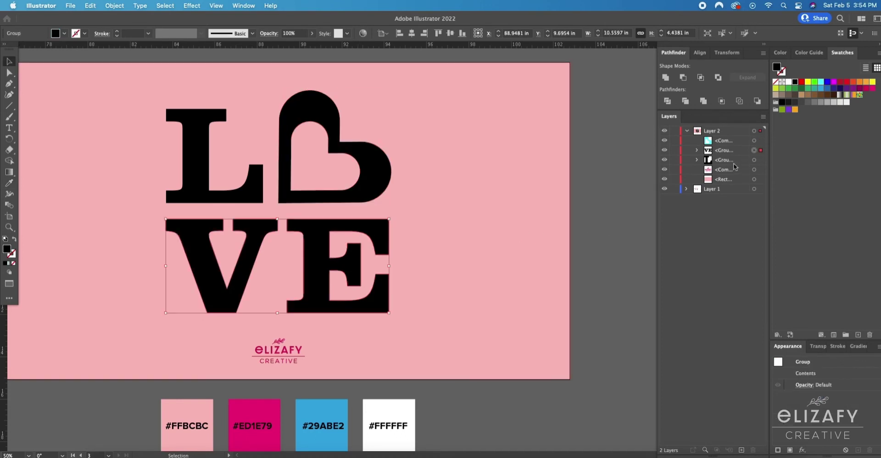
pyautogui.keyDown('shift'); pyautogui.click(324, 197); pyautogui.keyUp('shift')
pyautogui.keyDown('shift'); pyautogui.click(238, 198); pyautogui.keyUp('shift')
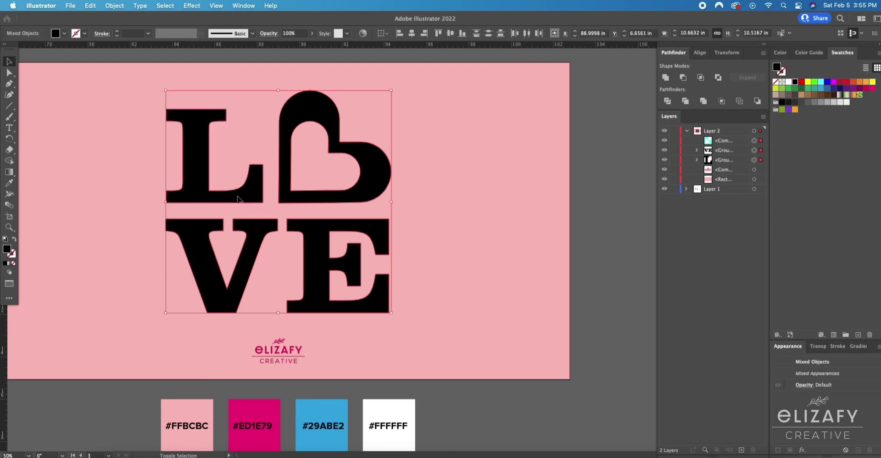
pyautogui.press('super+g')
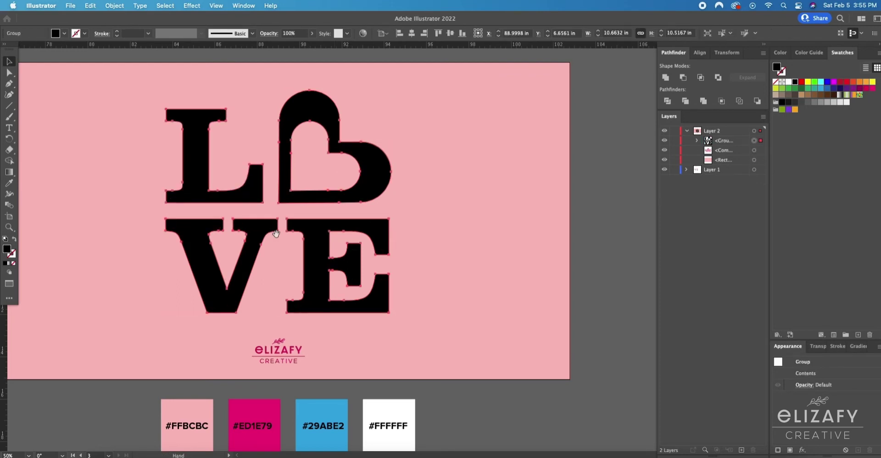
pyautogui.hscroll(-10, 459, 206)
pyautogui.moveTo(592, 193); pyautogui.dragTo(158, 193)
pyautogui.hscroll(10, 303, 151)
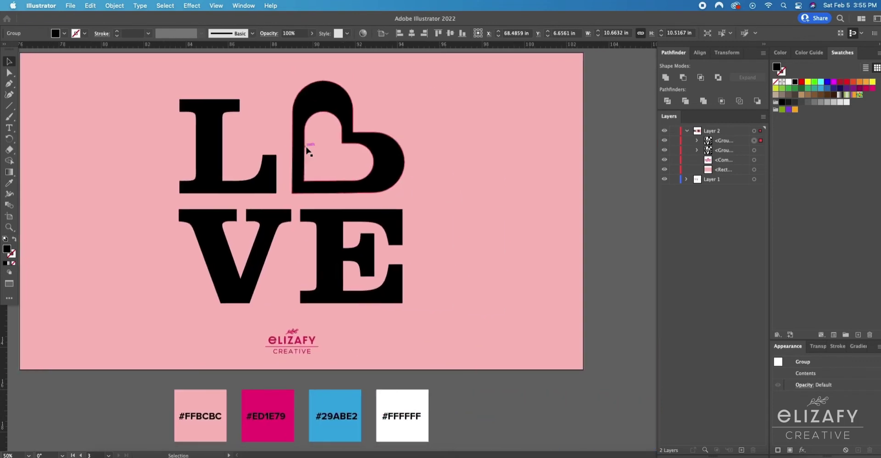
# Colour the heart outline and V with #ED1E79 pink.
pyautogui.click(300, 150)
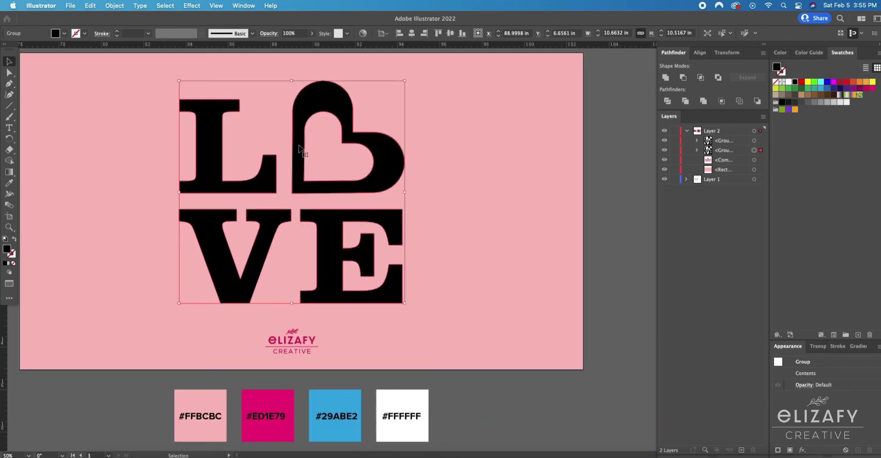
pyautogui.click(593, 183)
pyautogui.press('a')
pyautogui.click(252, 250)
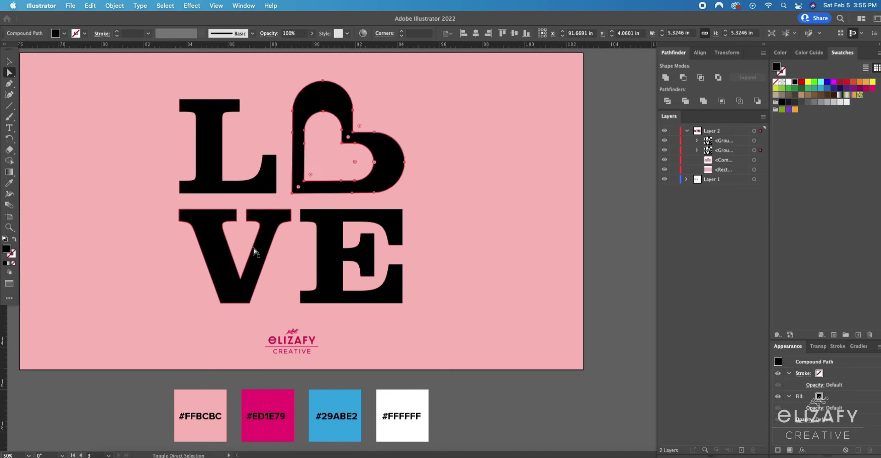
pyautogui.press('i')
pyautogui.click(266, 413)
pyautogui.press('a')
pyautogui.click(318, 252)
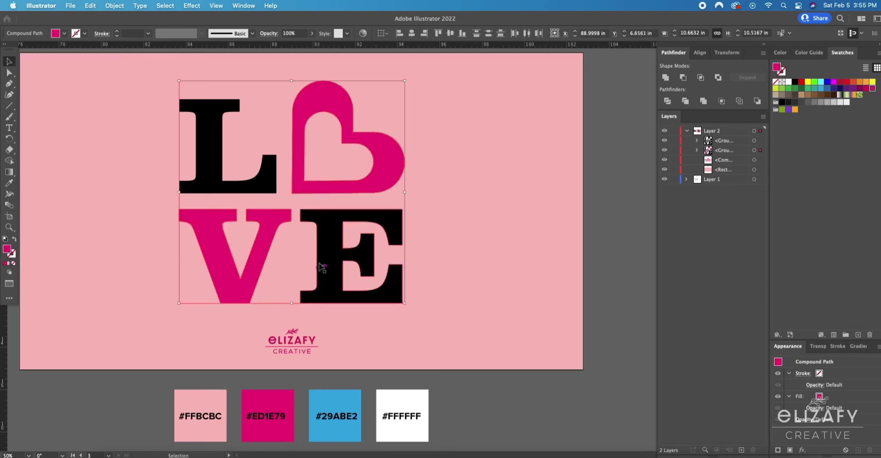
# Colour the L and E with #29ABE2 blue, then select the whole LOVE group.
pyautogui.keyDown('shift'); pyautogui.click(233, 190); pyautogui.keyUp('shift')
pyautogui.press('i')
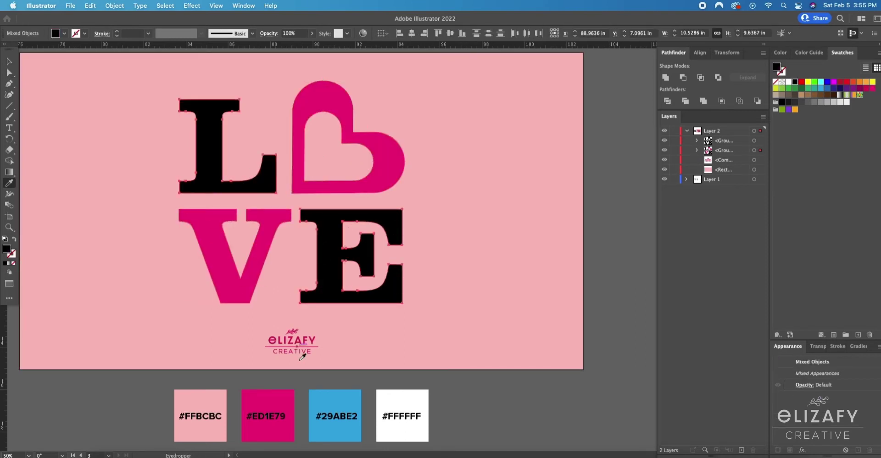
pyautogui.click(322, 415)
pyautogui.press('v')
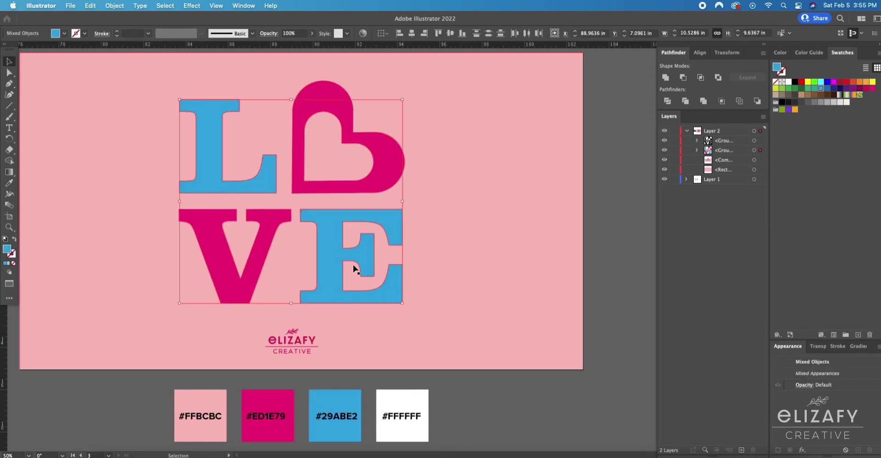
pyautogui.click(589, 216)
pyautogui.click(339, 208)
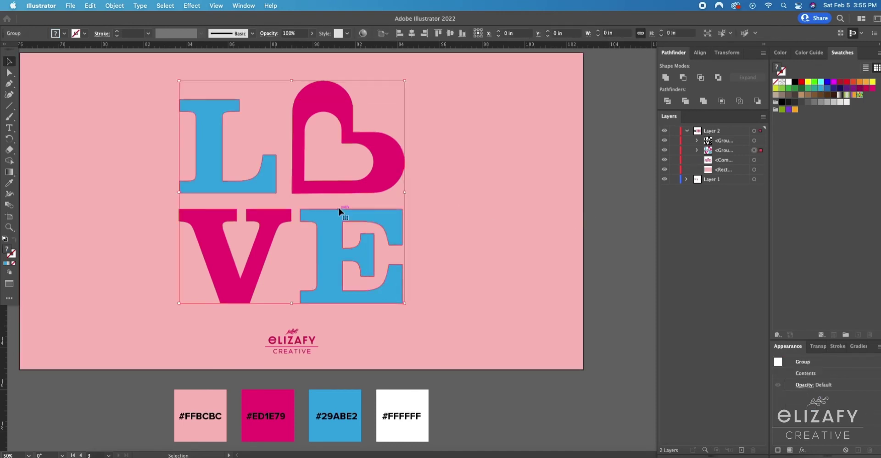
# Apply a 3D Extrude & Bevel effect to LOVE with a depth of 3.5139 in.
pyautogui.click(192, 6)
pyautogui.moveTo(284, 100)
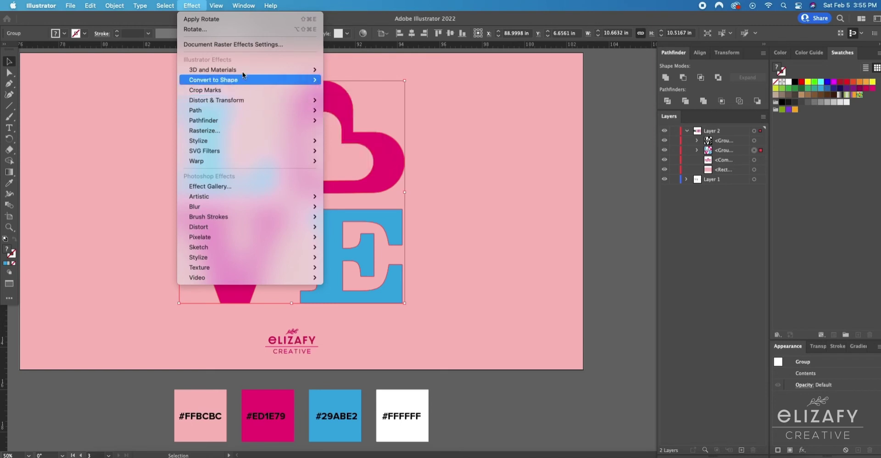
pyautogui.moveTo(242, 69)
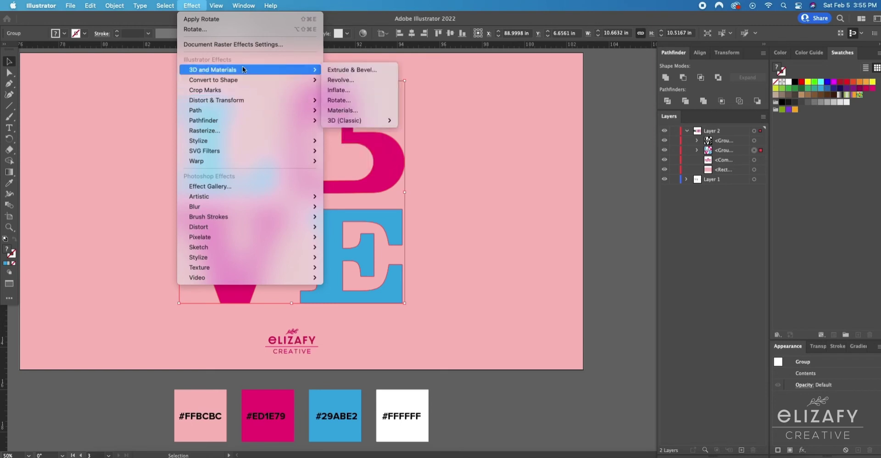
pyautogui.click(360, 70)
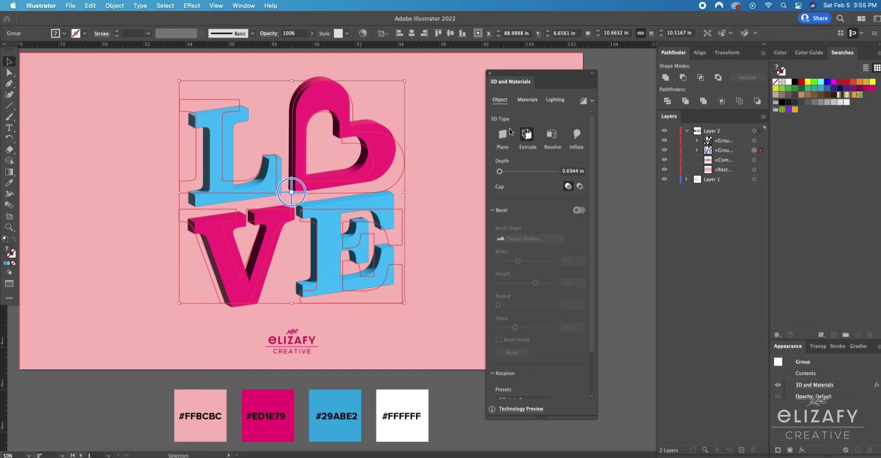
pyautogui.moveTo(501, 172); pyautogui.dragTo(506, 173)
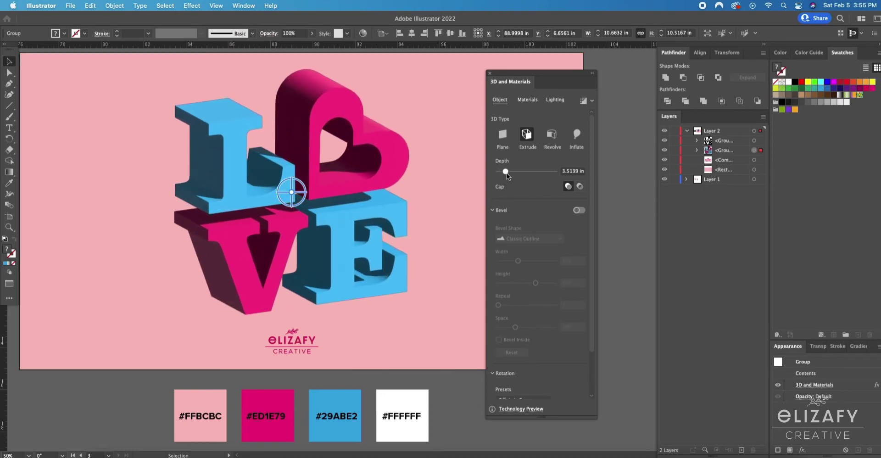
pyautogui.moveTo(506, 173); pyautogui.dragTo(508, 172)
# Turn on a Round Outline bevel with 21% width and 45% height.
pyautogui.click(578, 211)
pyautogui.click(542, 239)
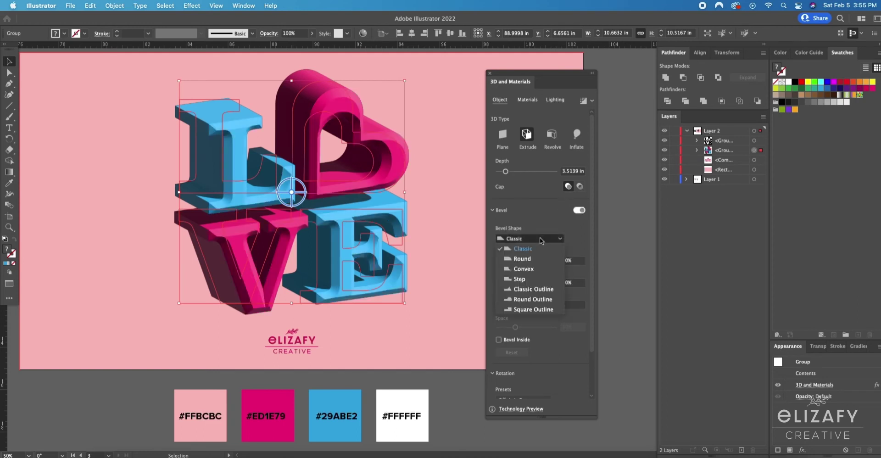
pyautogui.click(524, 289)
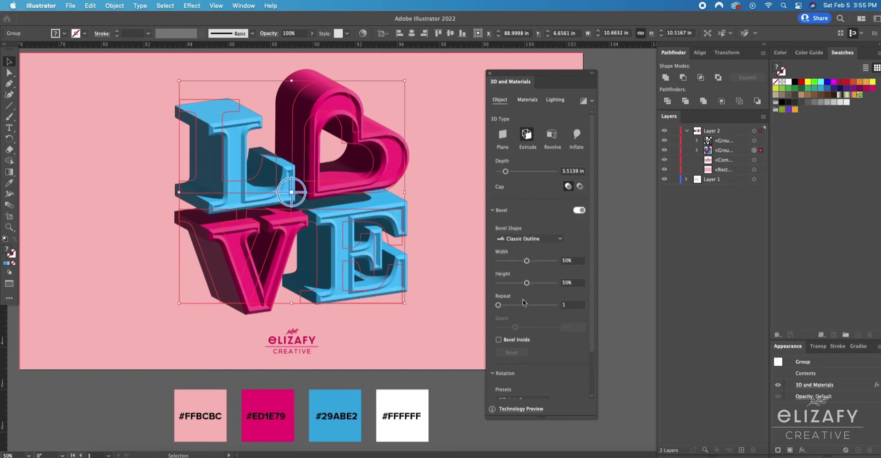
pyautogui.moveTo(531, 261); pyautogui.dragTo(517, 260)
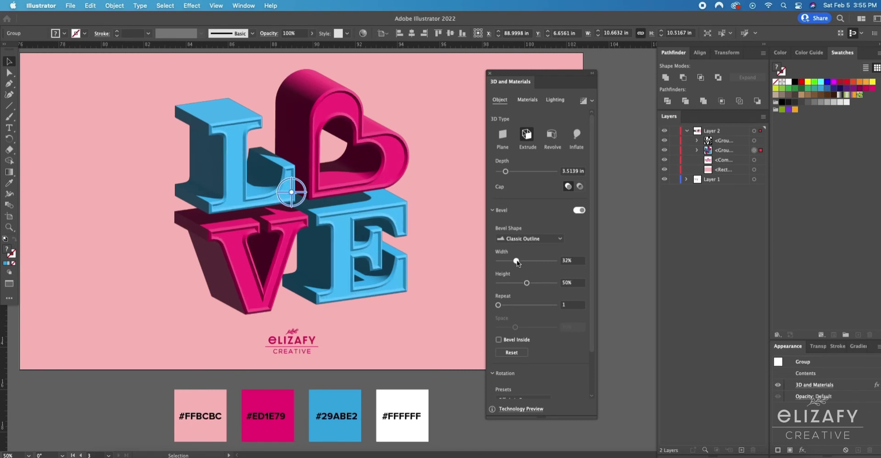
pyautogui.click(532, 240)
pyautogui.click(534, 299)
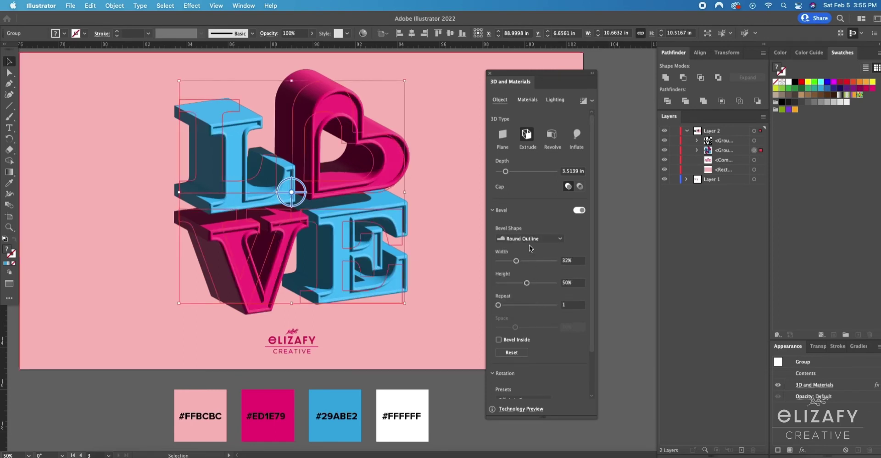
pyautogui.moveTo(518, 259); pyautogui.dragTo(523, 282)
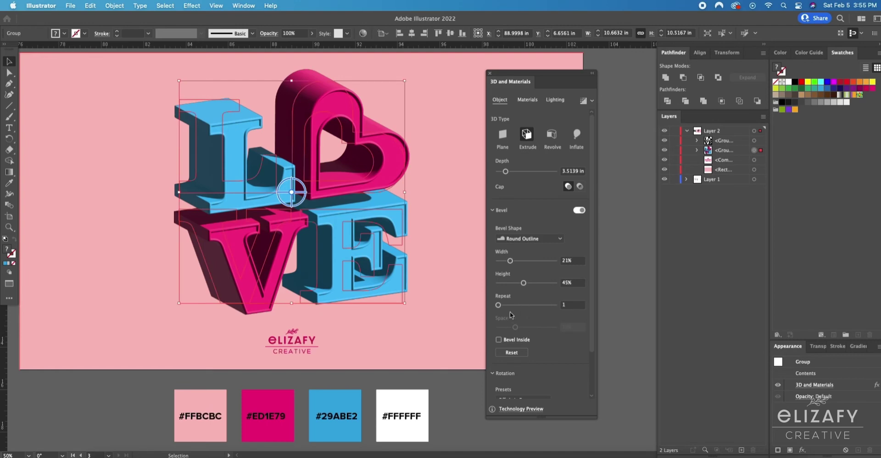
pyautogui.scroll(-2, 532, 357)
# Set the ambient light intensity to 86% and the Metallic material value to about 0.14.
pyautogui.click(528, 370)
pyautogui.click(533, 352)
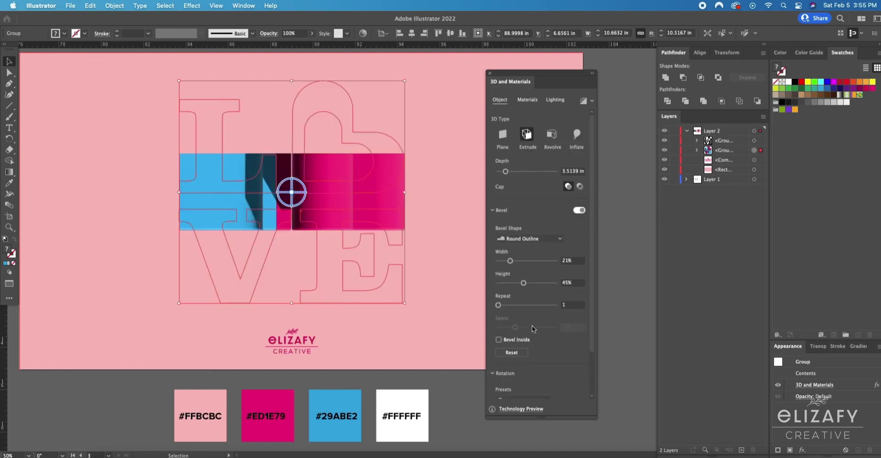
pyautogui.scroll(-1, 544, 229)
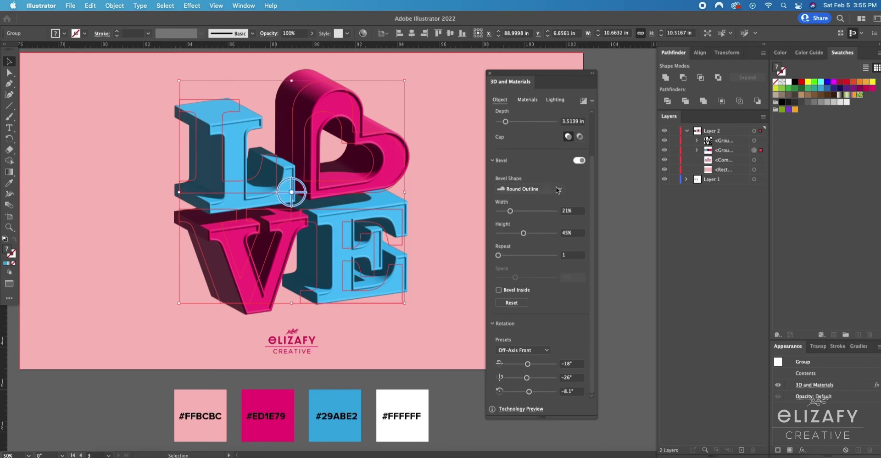
pyautogui.click(547, 102)
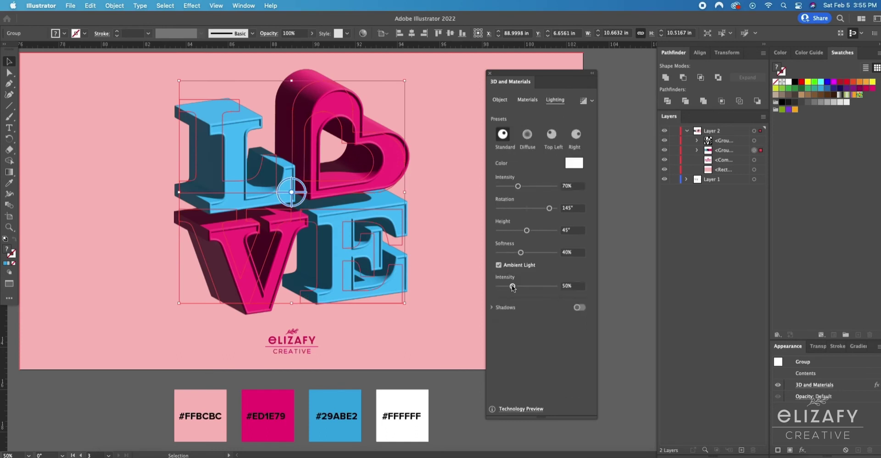
pyautogui.moveTo(513, 285); pyautogui.dragTo(519, 286)
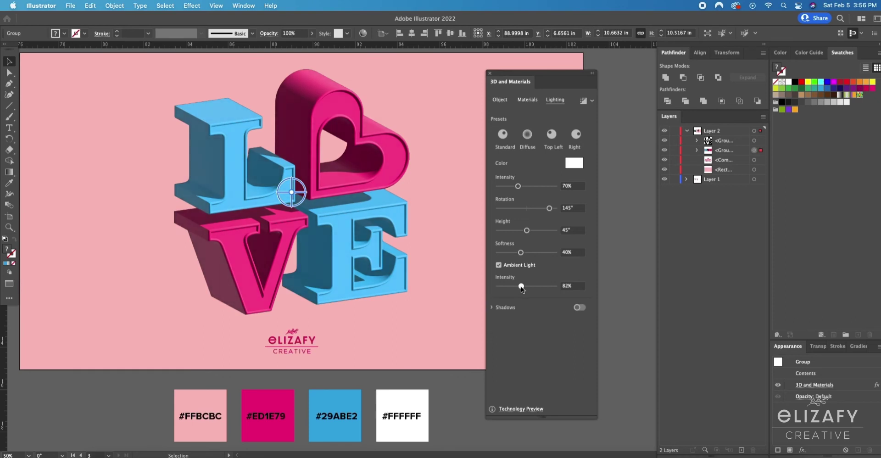
pyautogui.moveTo(522, 287); pyautogui.dragTo(522, 286)
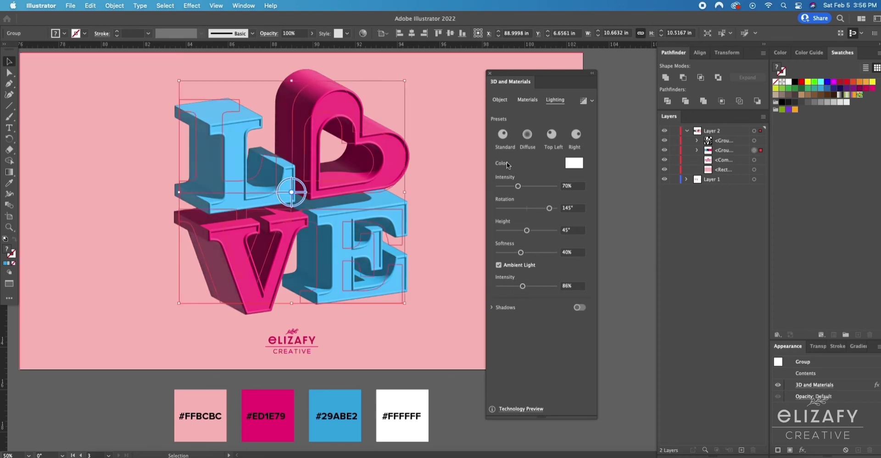
pyautogui.click(528, 99)
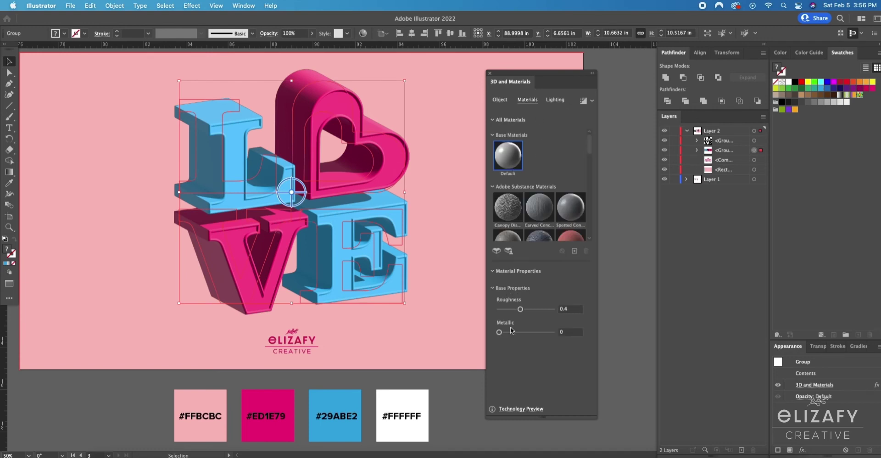
pyautogui.moveTo(500, 331)
pyautogui.mouseDown()
pyautogui.moveTo(520, 328)
pyautogui.moveTo(509, 332)
pyautogui.mouseUp()
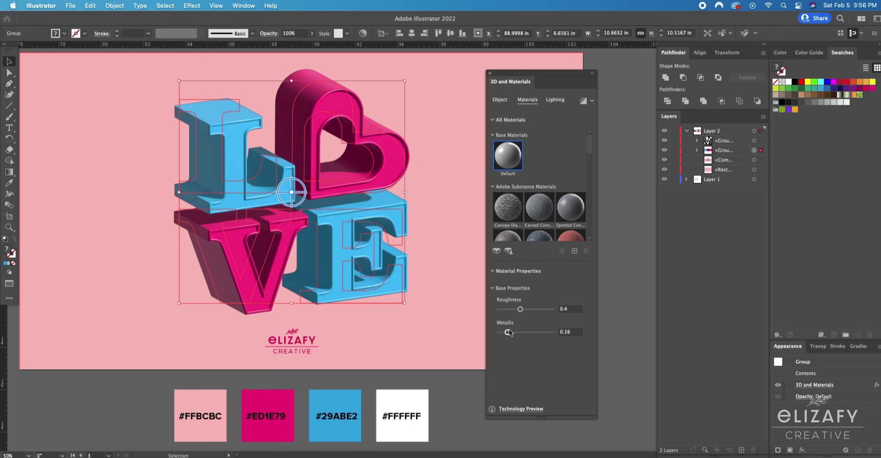
# Move the flat black LOVE copy onto the pink artboard over the 3D letters.
pyautogui.click(437, 369)
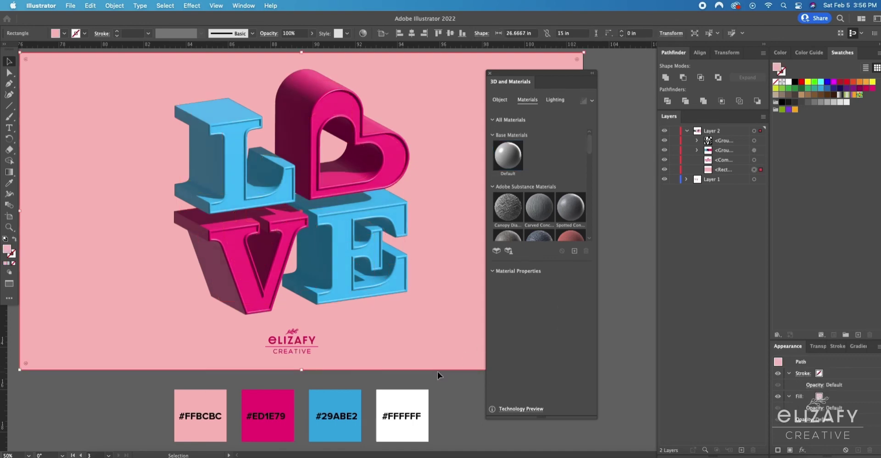
pyautogui.click(490, 73)
pyautogui.press('super+minus')
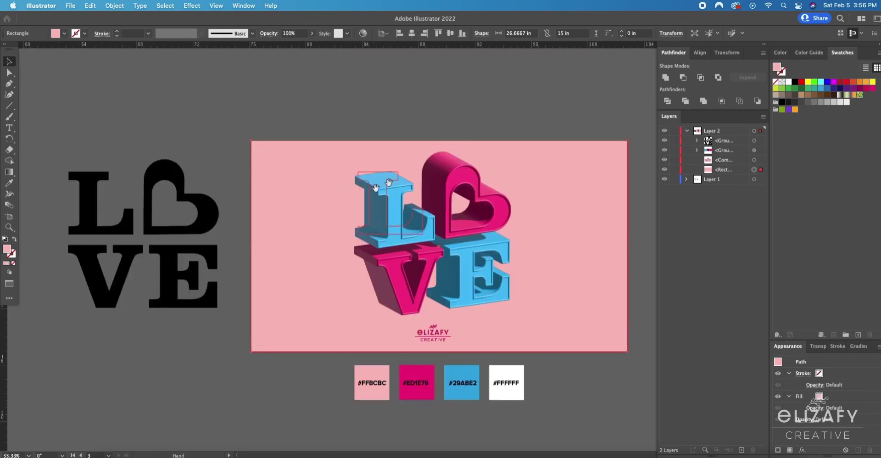
pyautogui.hscroll(5, 130, 225)
pyautogui.moveTo(39, 222); pyautogui.dragTo(346, 227)
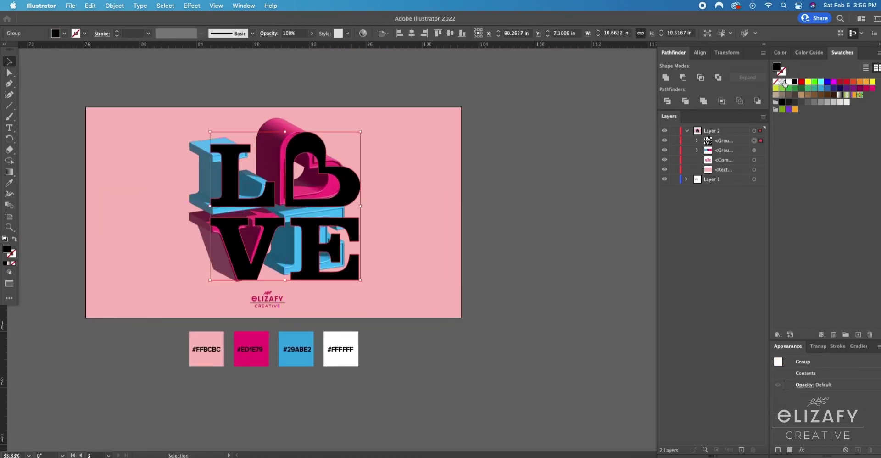
# Give the flat LOVE no fill and an 8 pt white inside stroke, then expand its appearance.
pyautogui.click(776, 82)
pyautogui.click(790, 82)
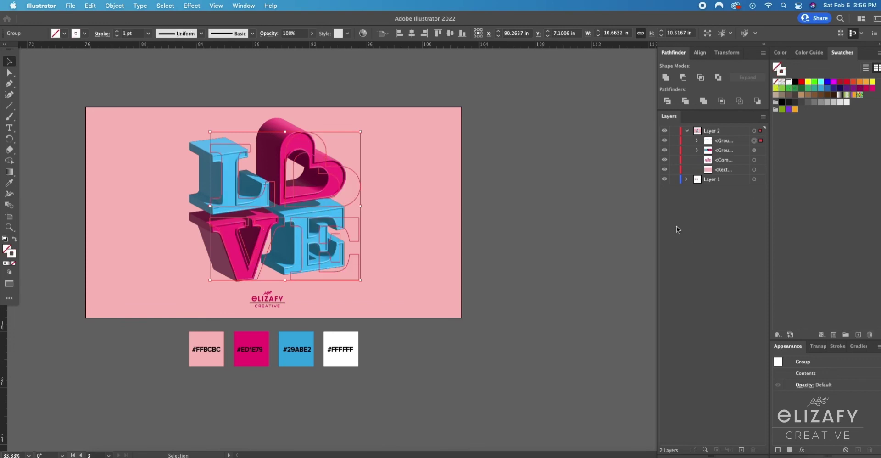
pyautogui.click(838, 346)
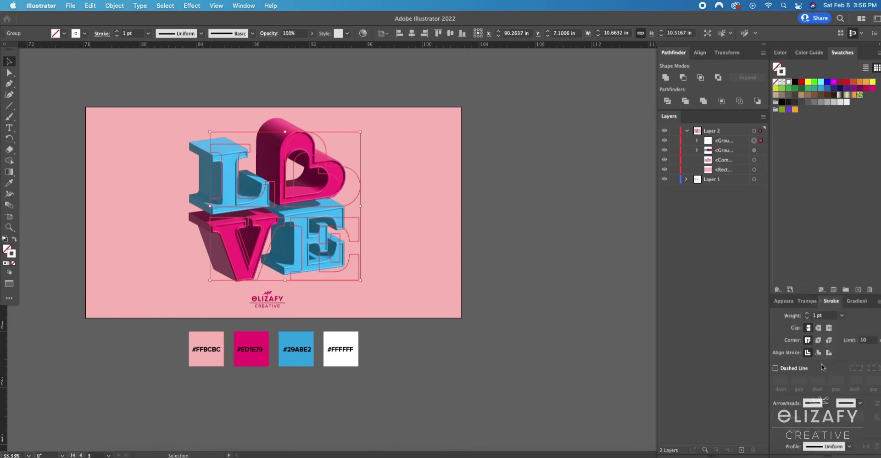
pyautogui.click(808, 314)
pyautogui.click(809, 314)
pyautogui.click(808, 314)
pyautogui.click(808, 314)
pyautogui.click(809, 314)
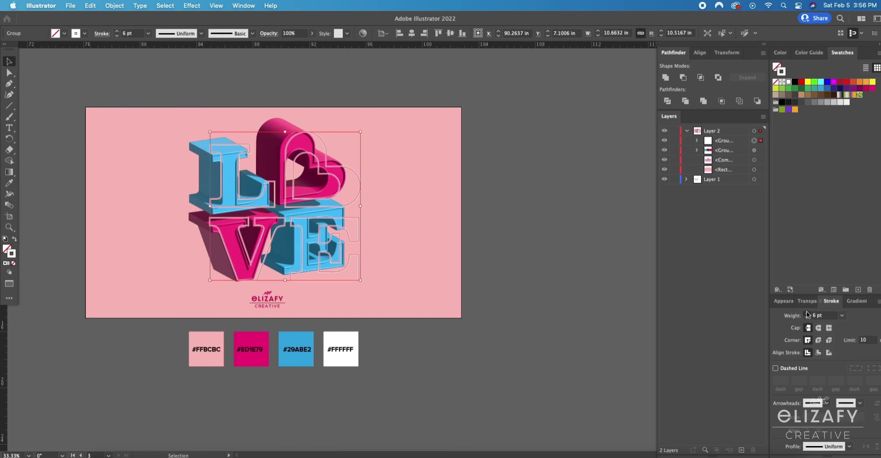
pyautogui.click(808, 314)
pyautogui.click(809, 314)
pyautogui.click(808, 314)
pyautogui.click(807, 317)
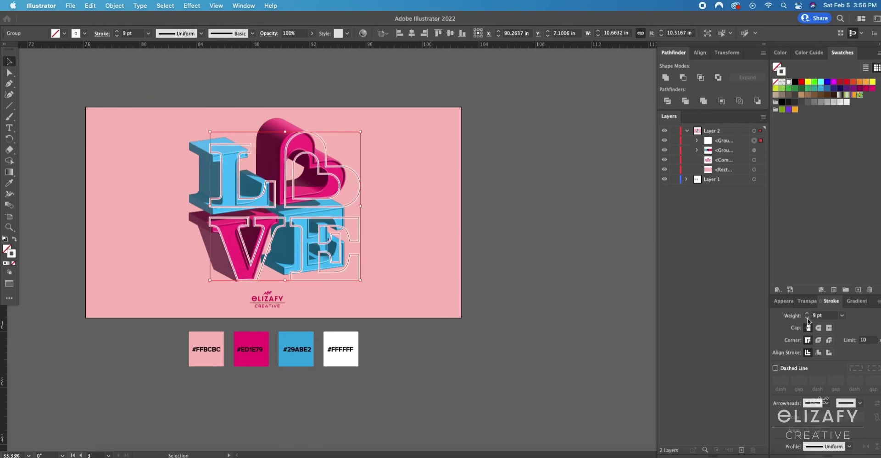
pyautogui.click(818, 352)
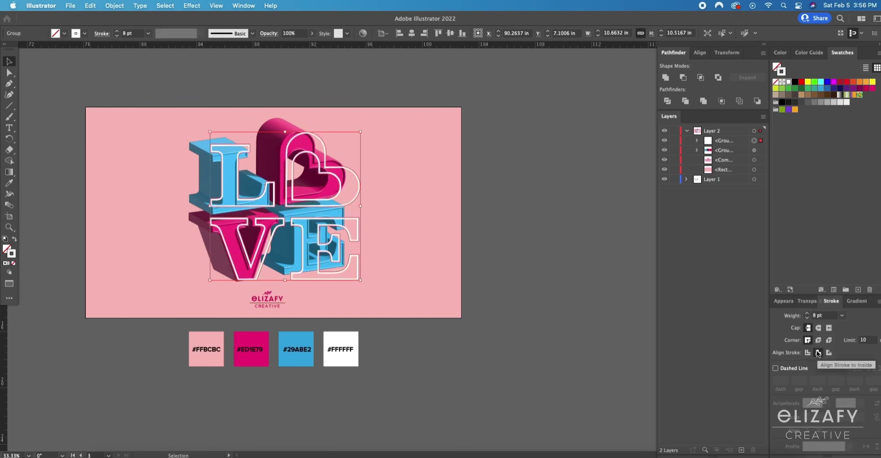
pyautogui.click(112, 5)
pyautogui.click(133, 130)
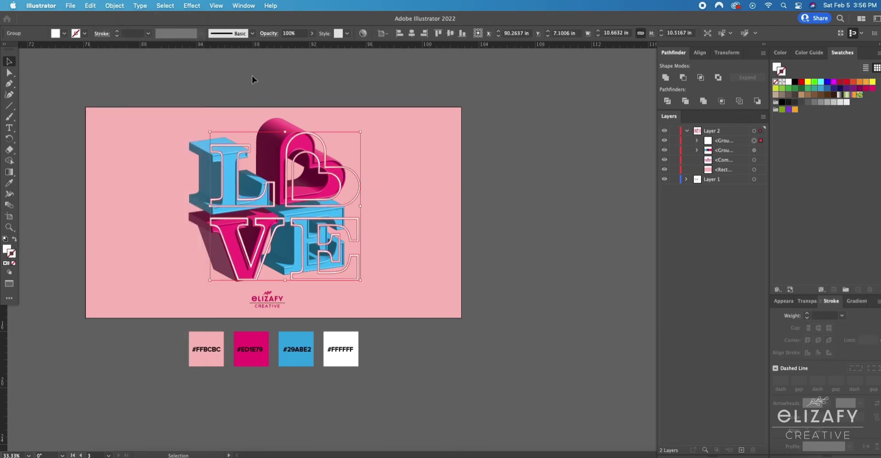
# Apply Classic 3D Rotate to the white LOVE outlines at Off-Axis Front: -18°, -26°, 8°.
pyautogui.press('super+equal')
pyautogui.click(192, 5)
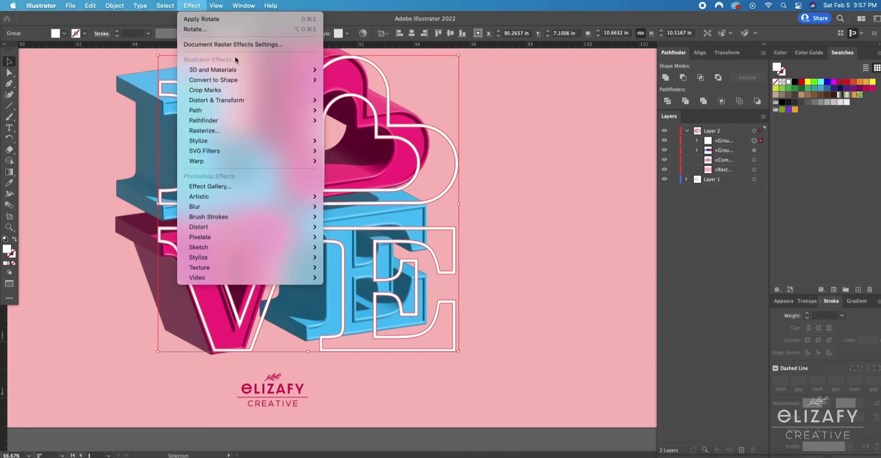
pyautogui.moveTo(237, 69)
pyautogui.moveTo(344, 121)
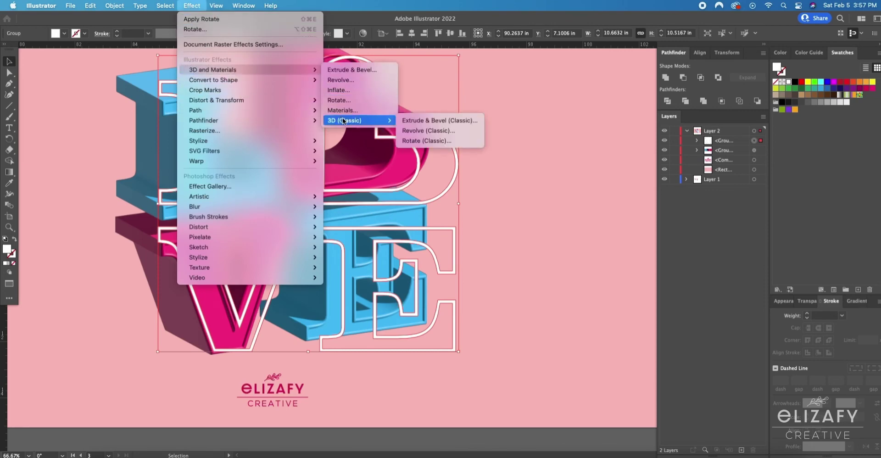
pyautogui.click(437, 137)
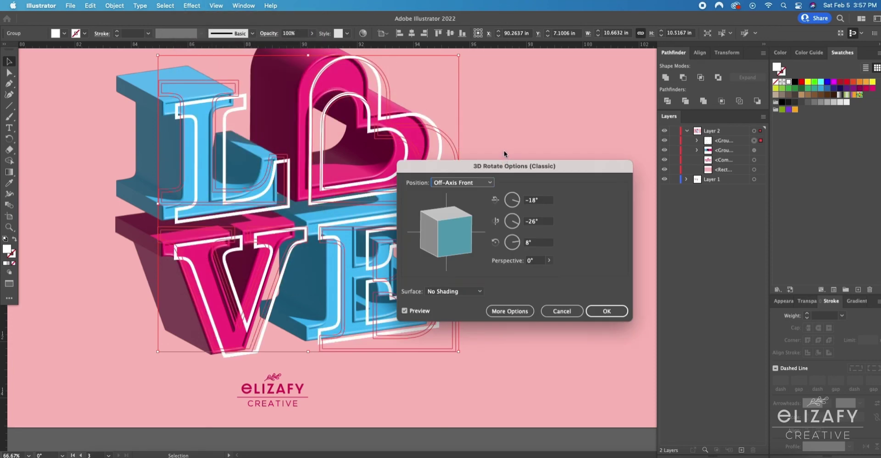
pyautogui.click(611, 312)
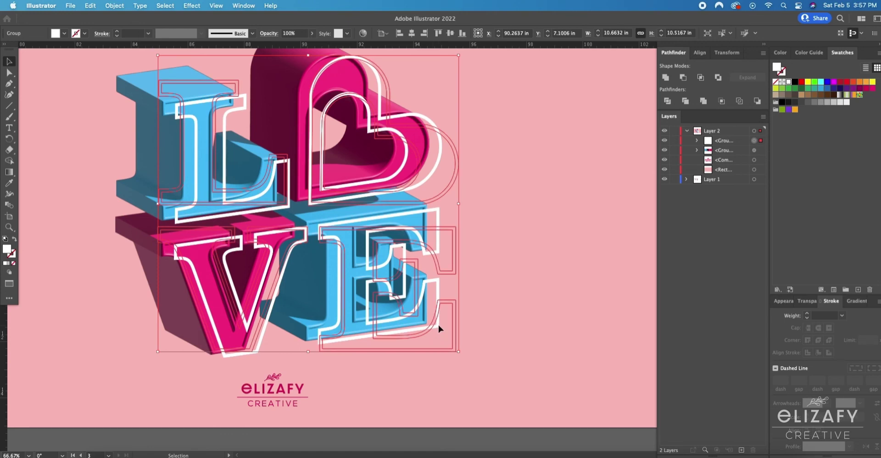